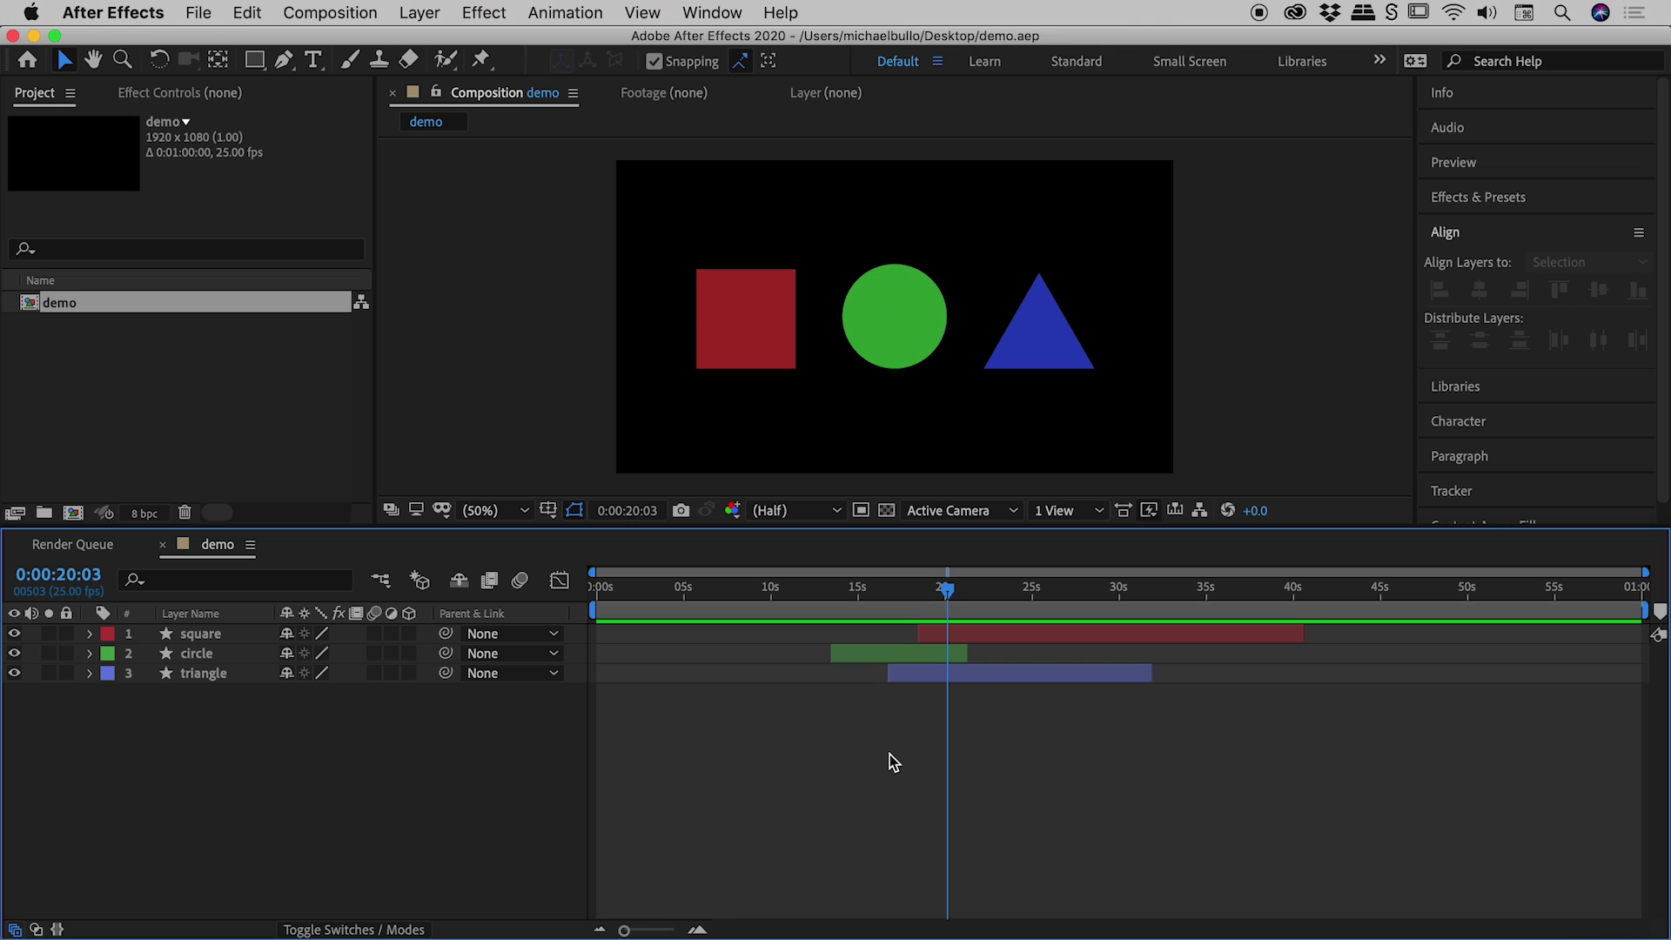
Step: Put the playhead at 0:00:07:10 and snap the square, circle and triangle starts to it
drag(778, 590, 727, 592)
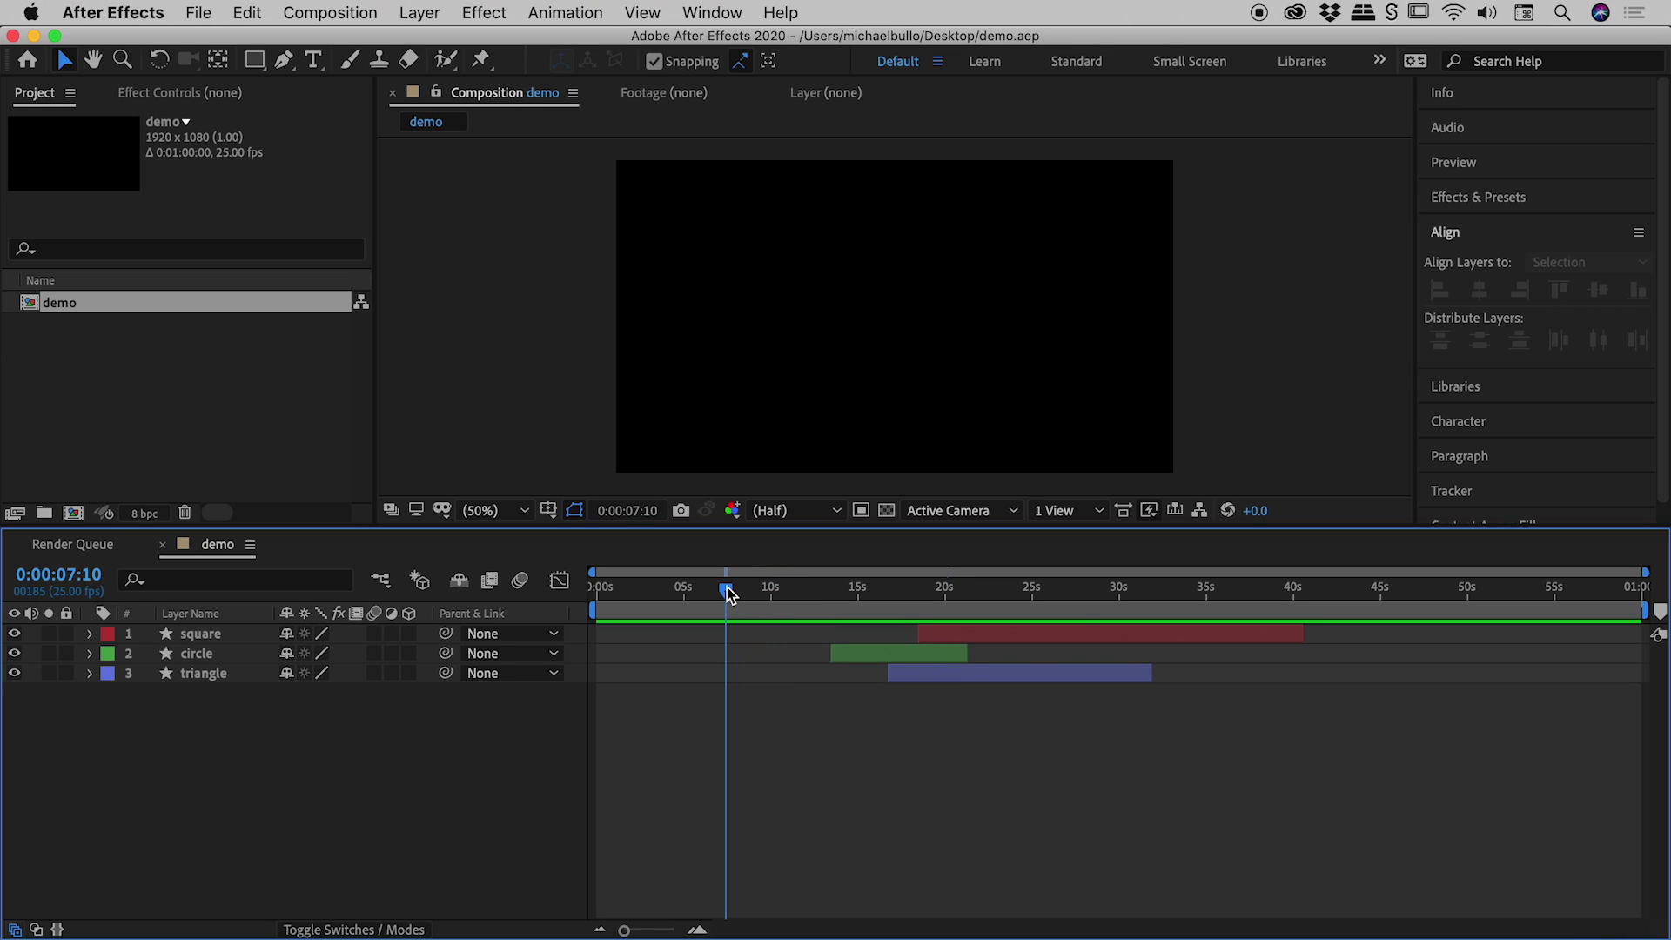
click(1054, 641)
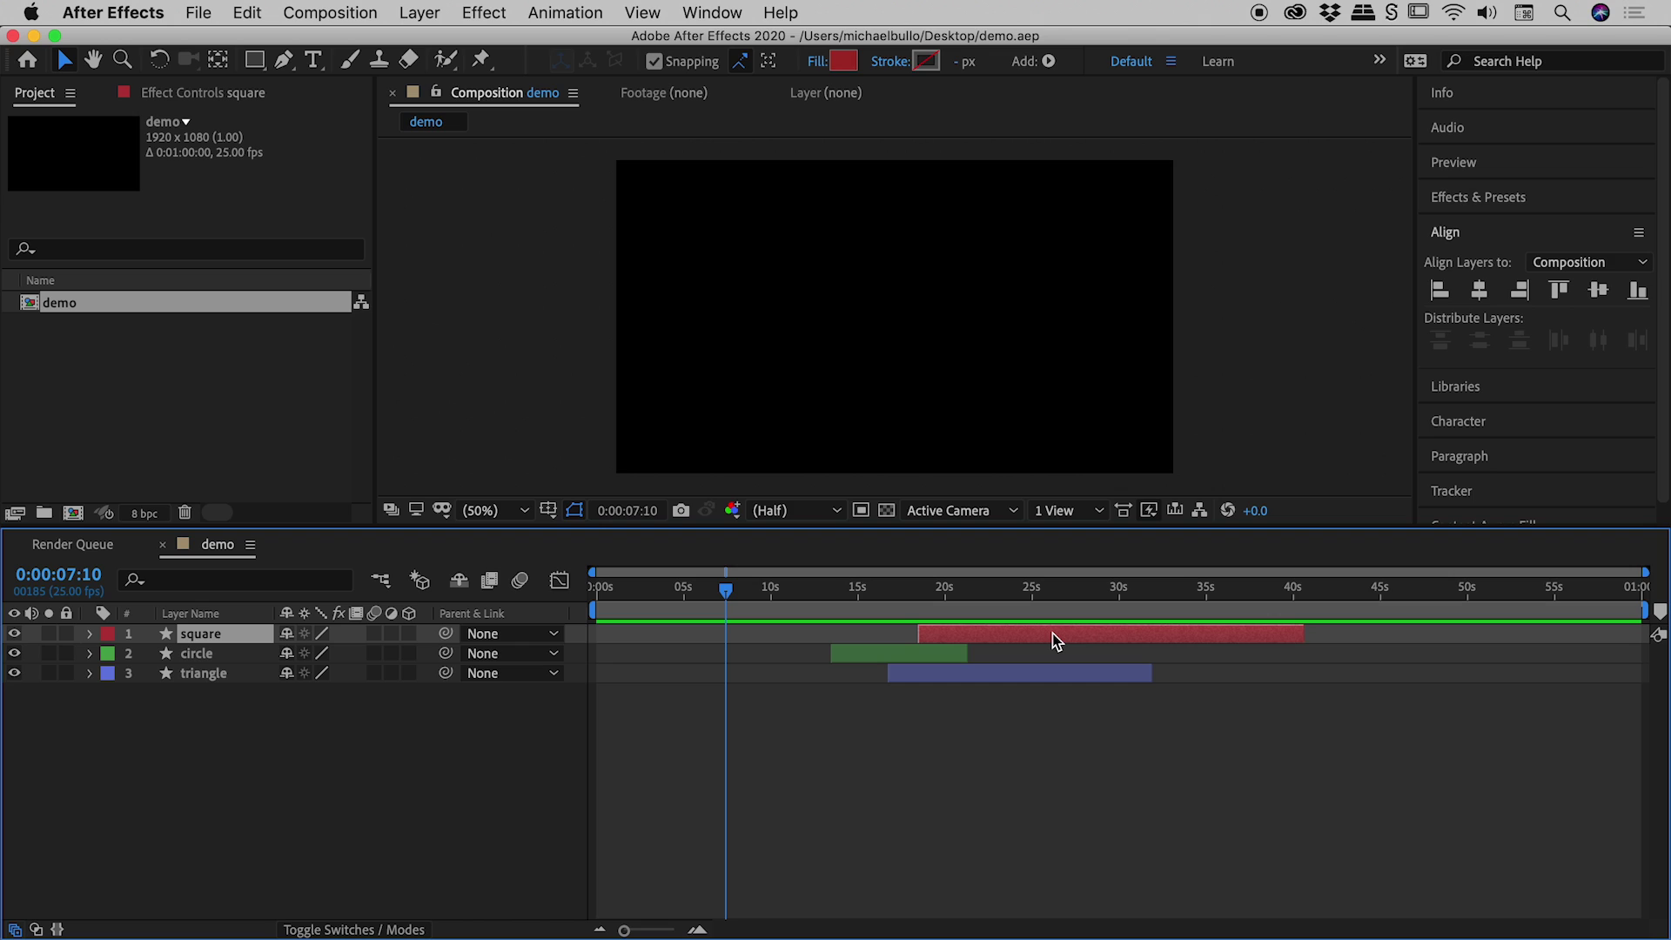
key(bracketleft)
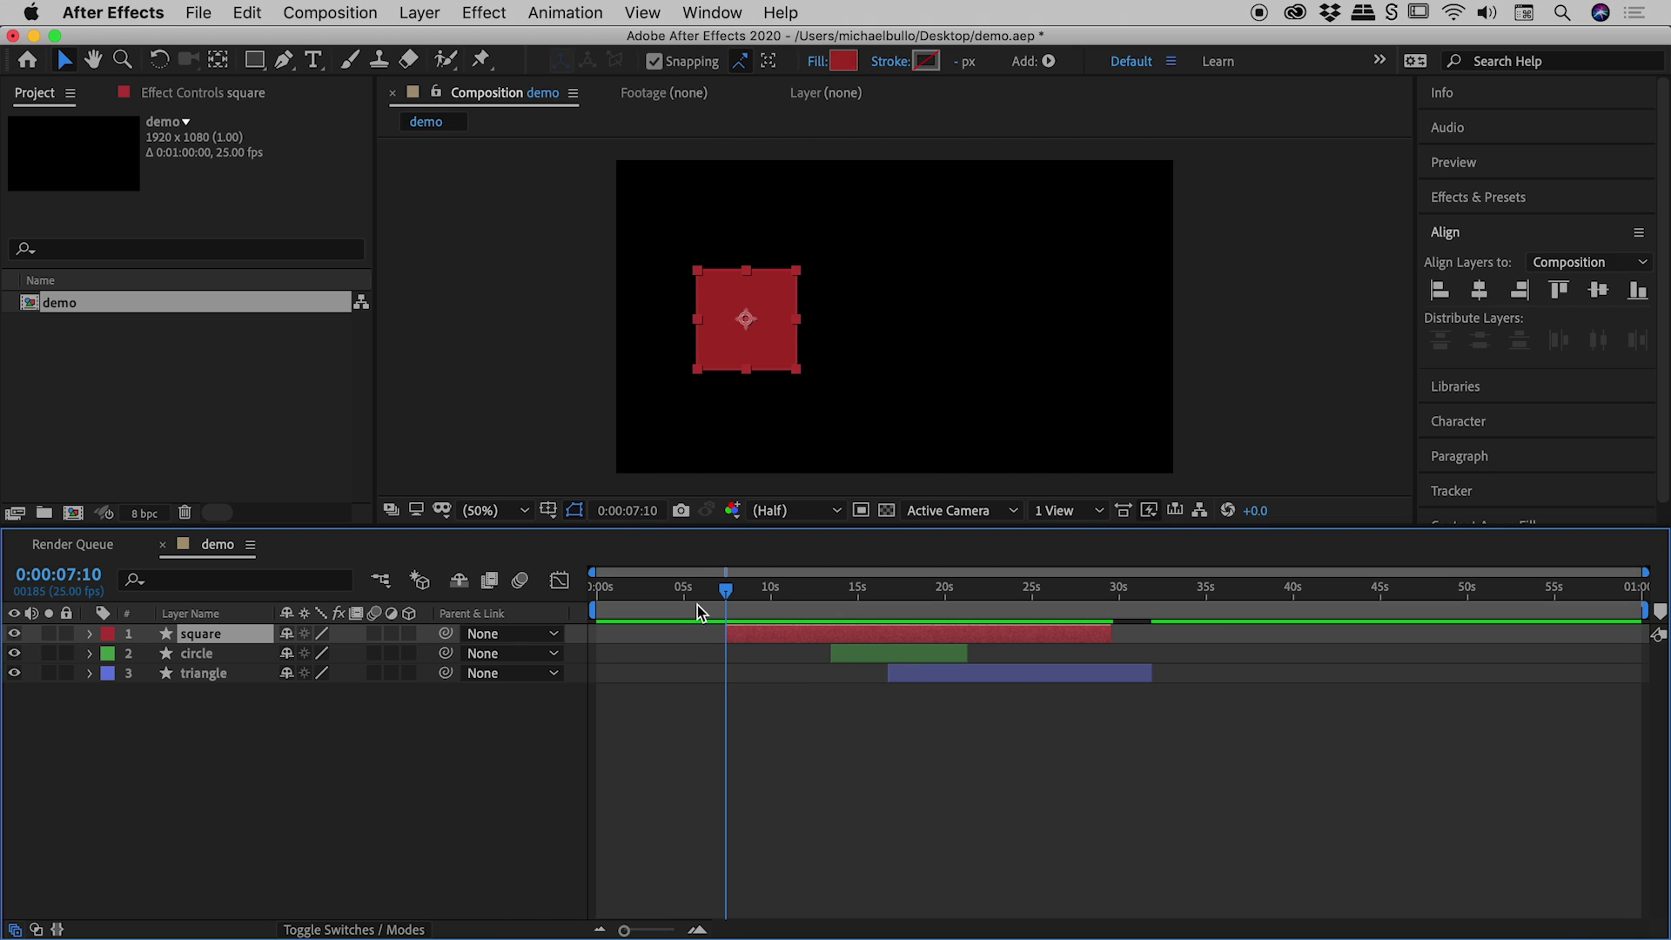
click(859, 657)
key(bracketleft)
click(979, 674)
key(bracketleft)
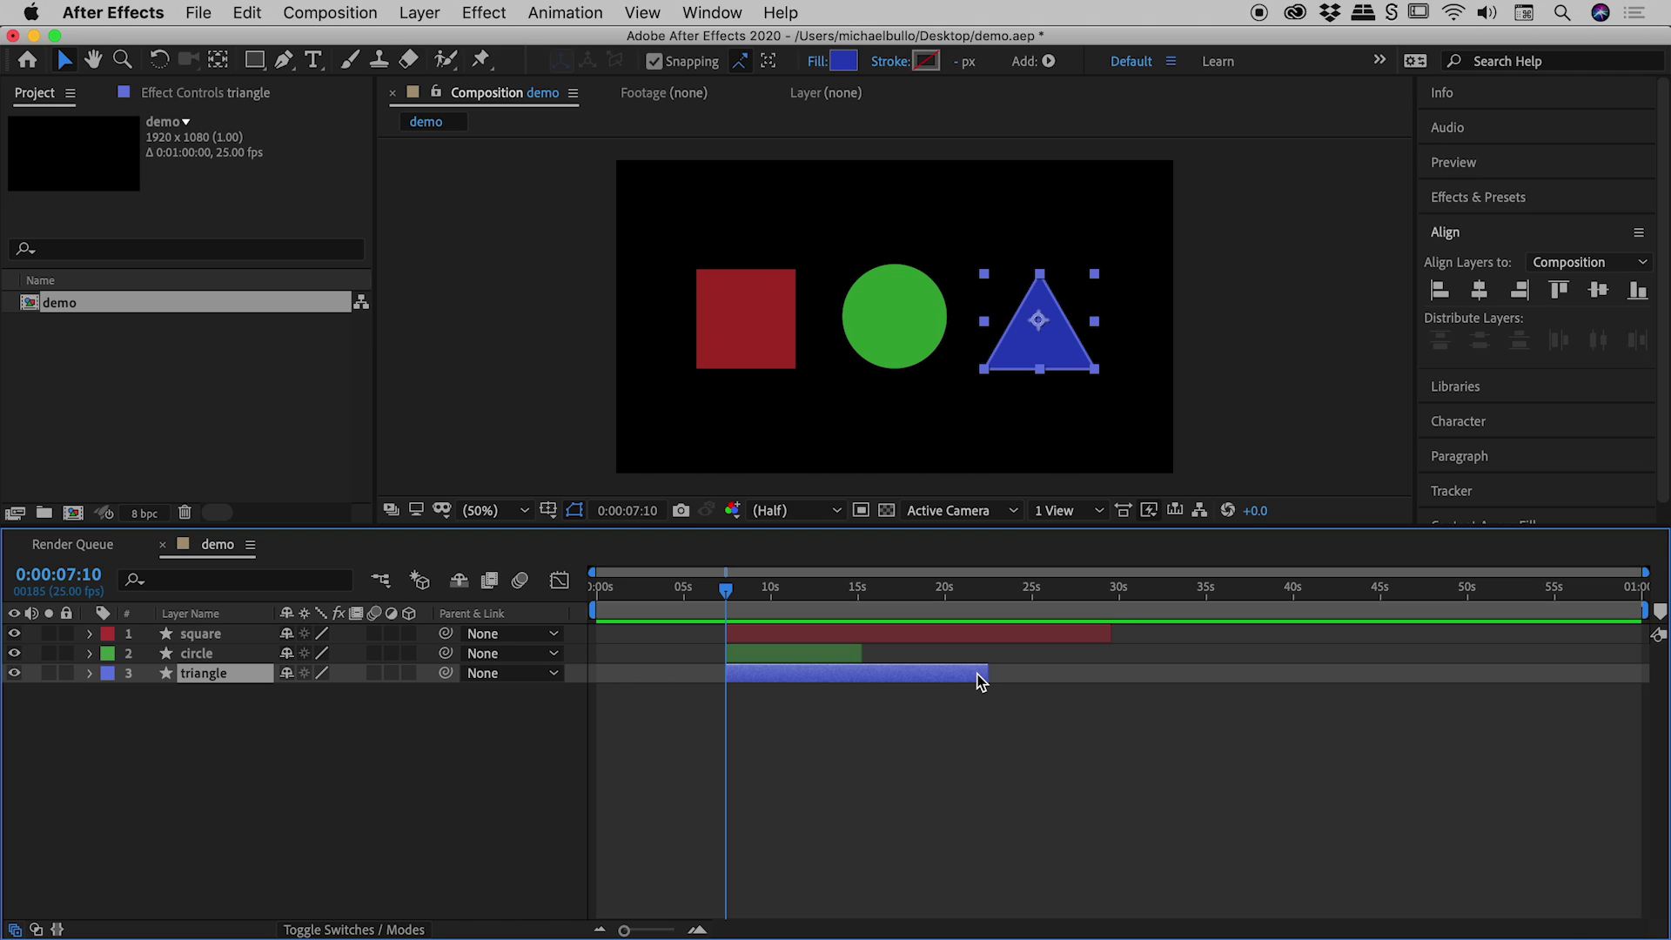
Step: Snap the square, circle and triangle ends to 0:00:44:13, then bring the playhead back near 0:00:25:22
drag(1347, 595, 1374, 597)
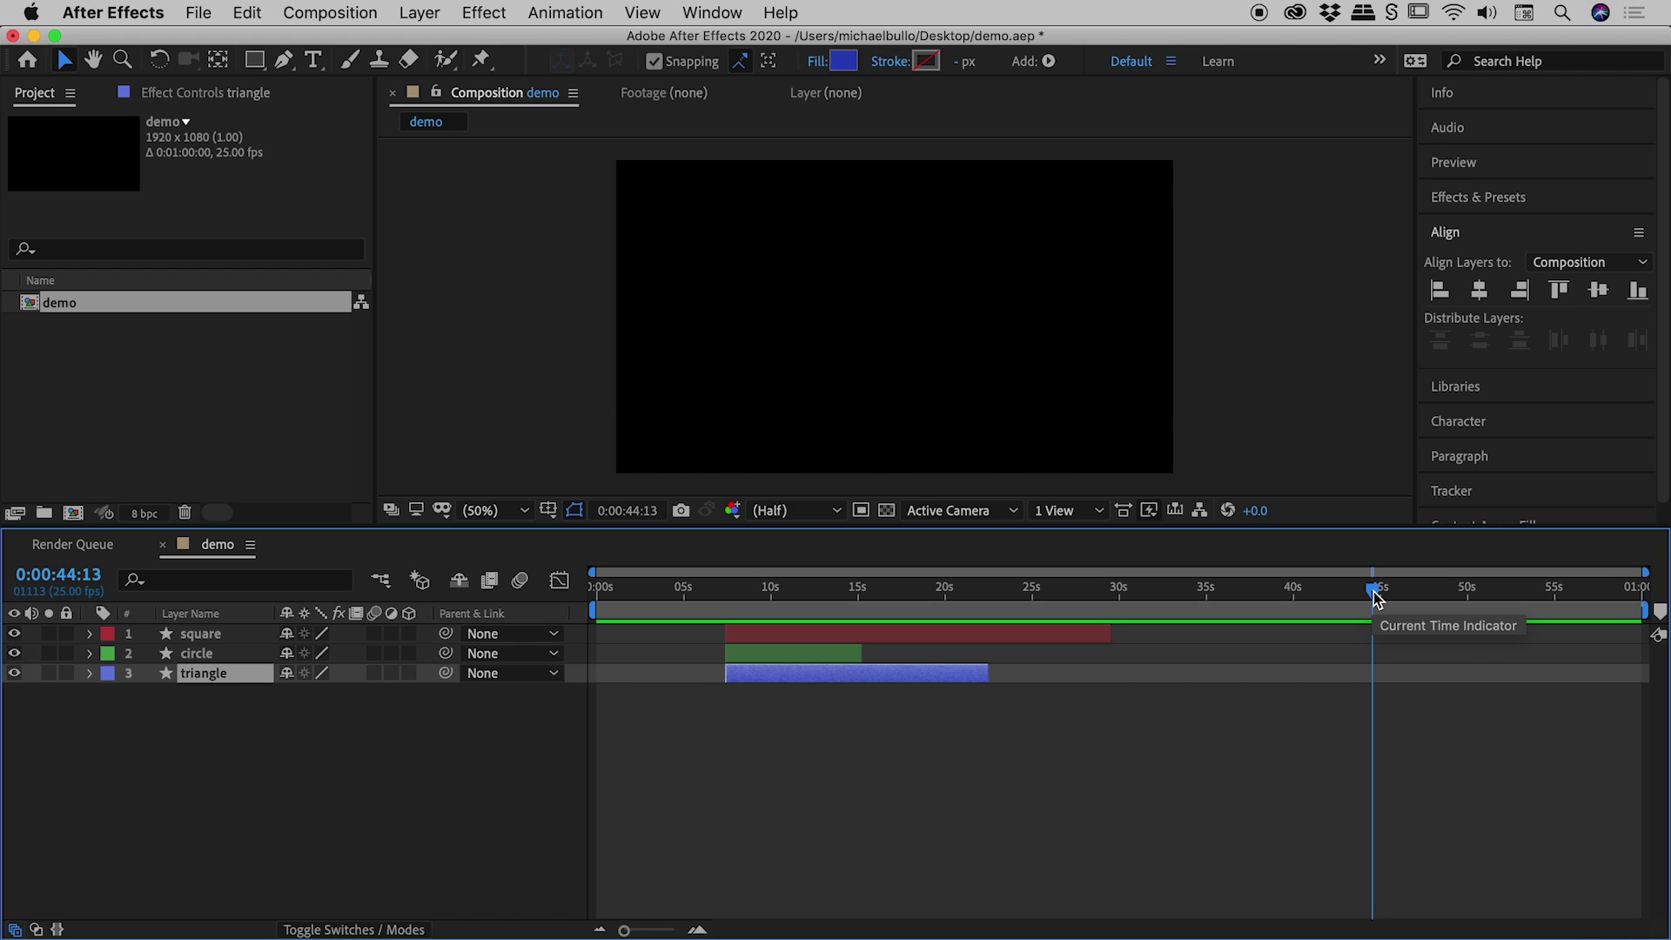
click(1067, 639)
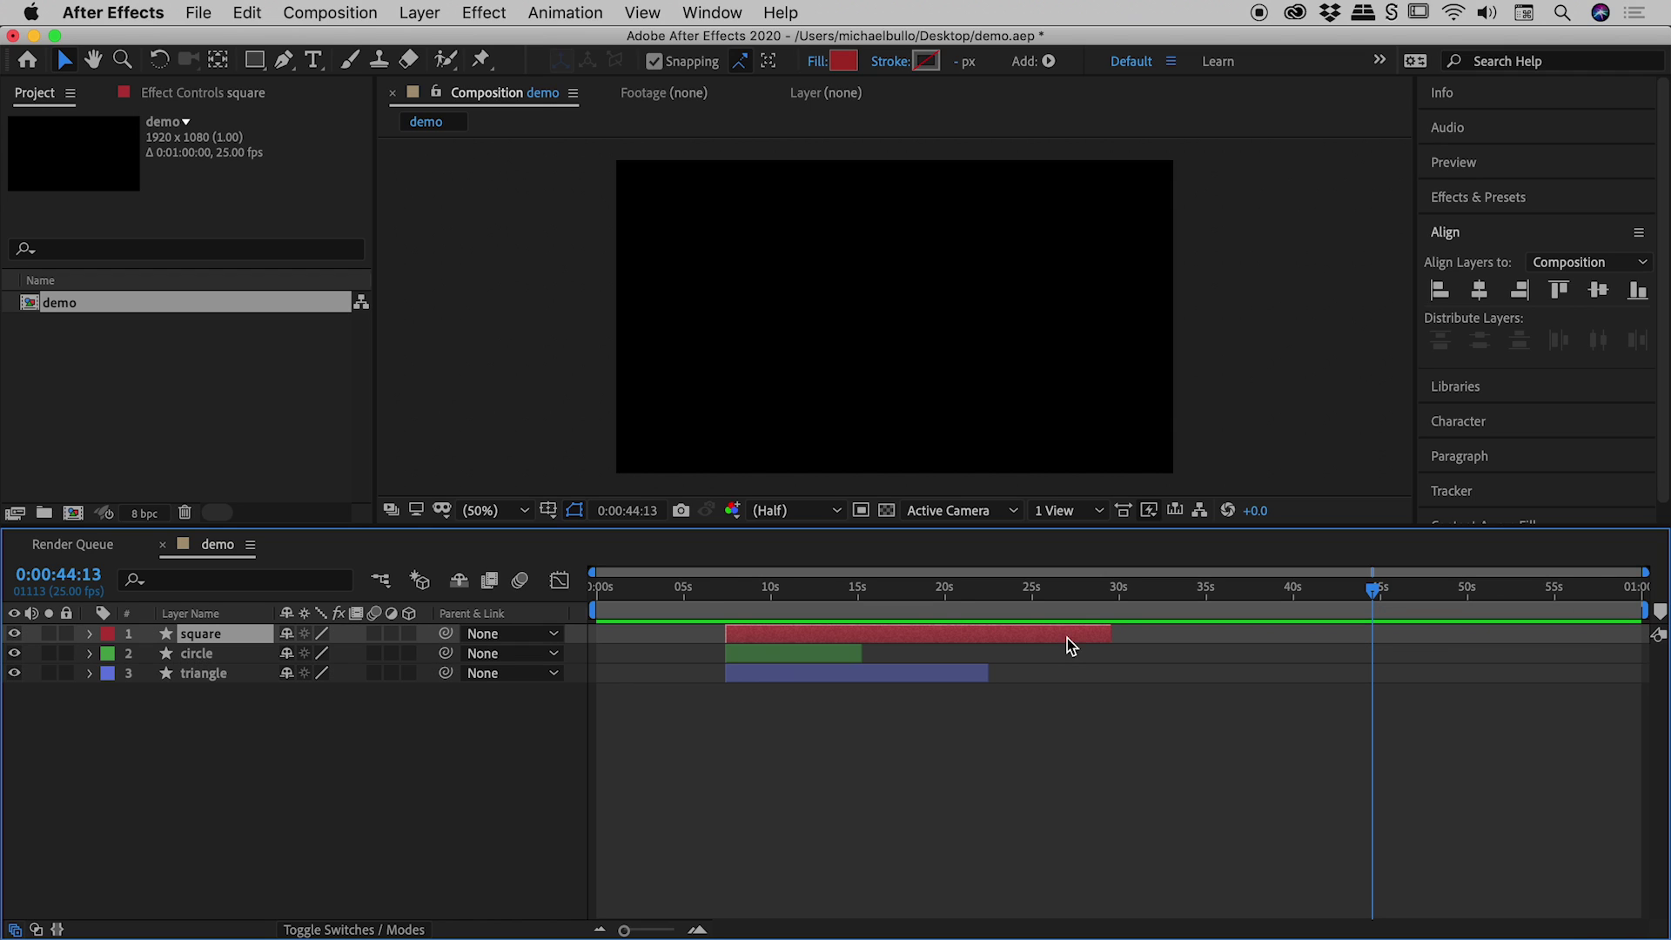
key(])
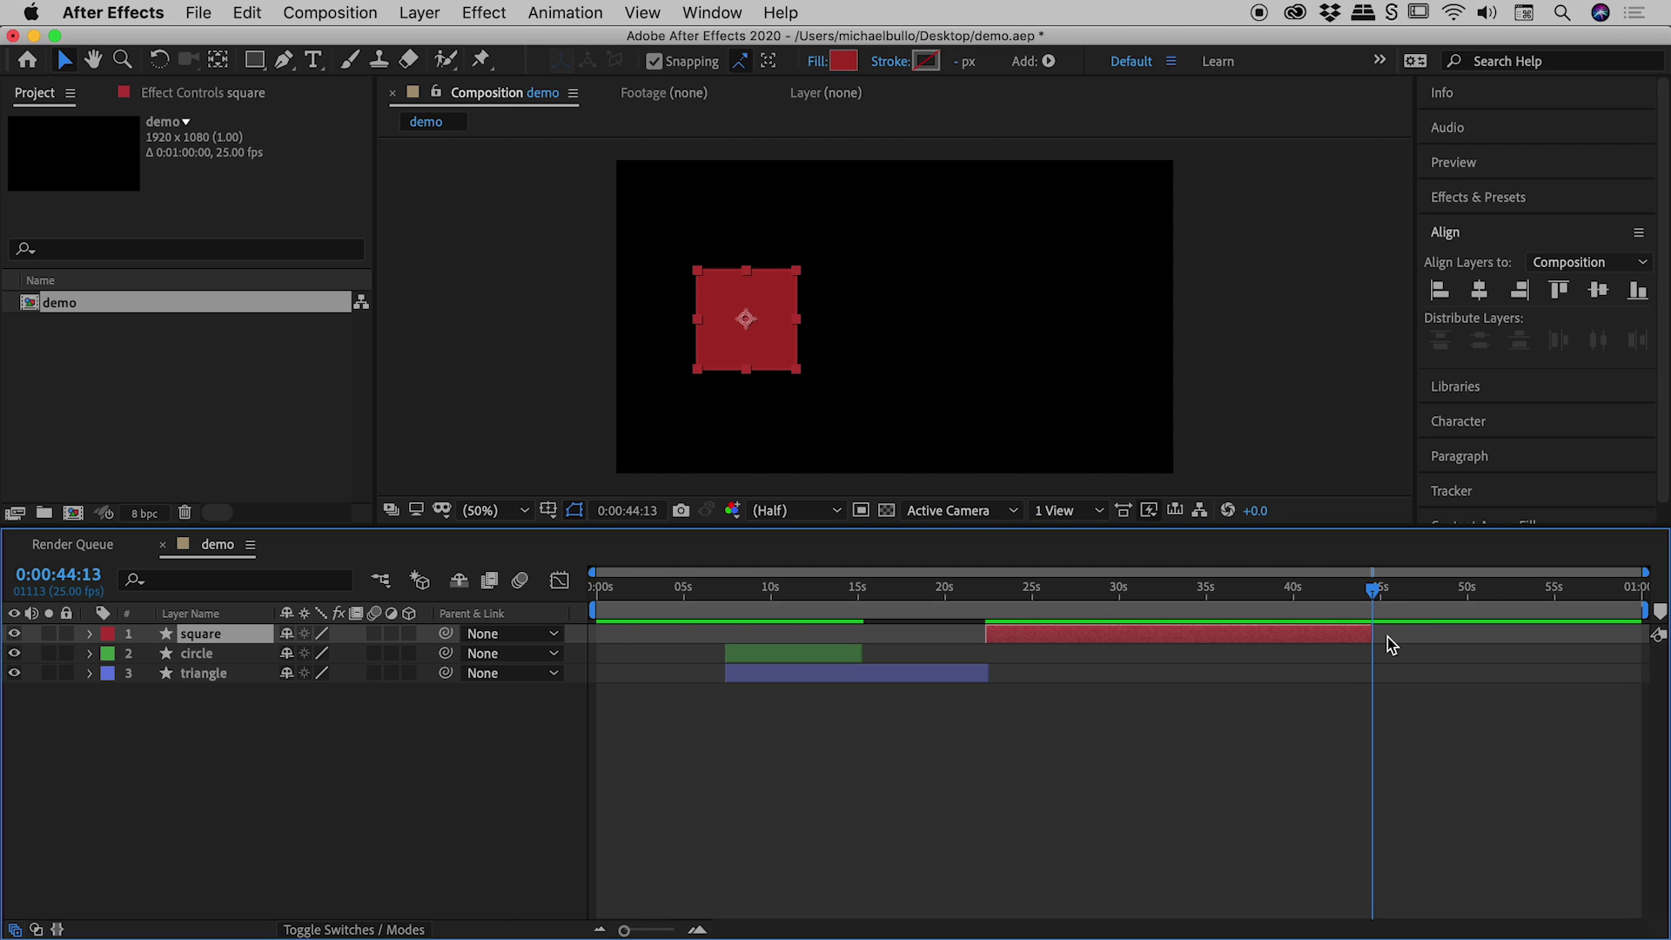
click(837, 659)
key(])
click(907, 675)
key(])
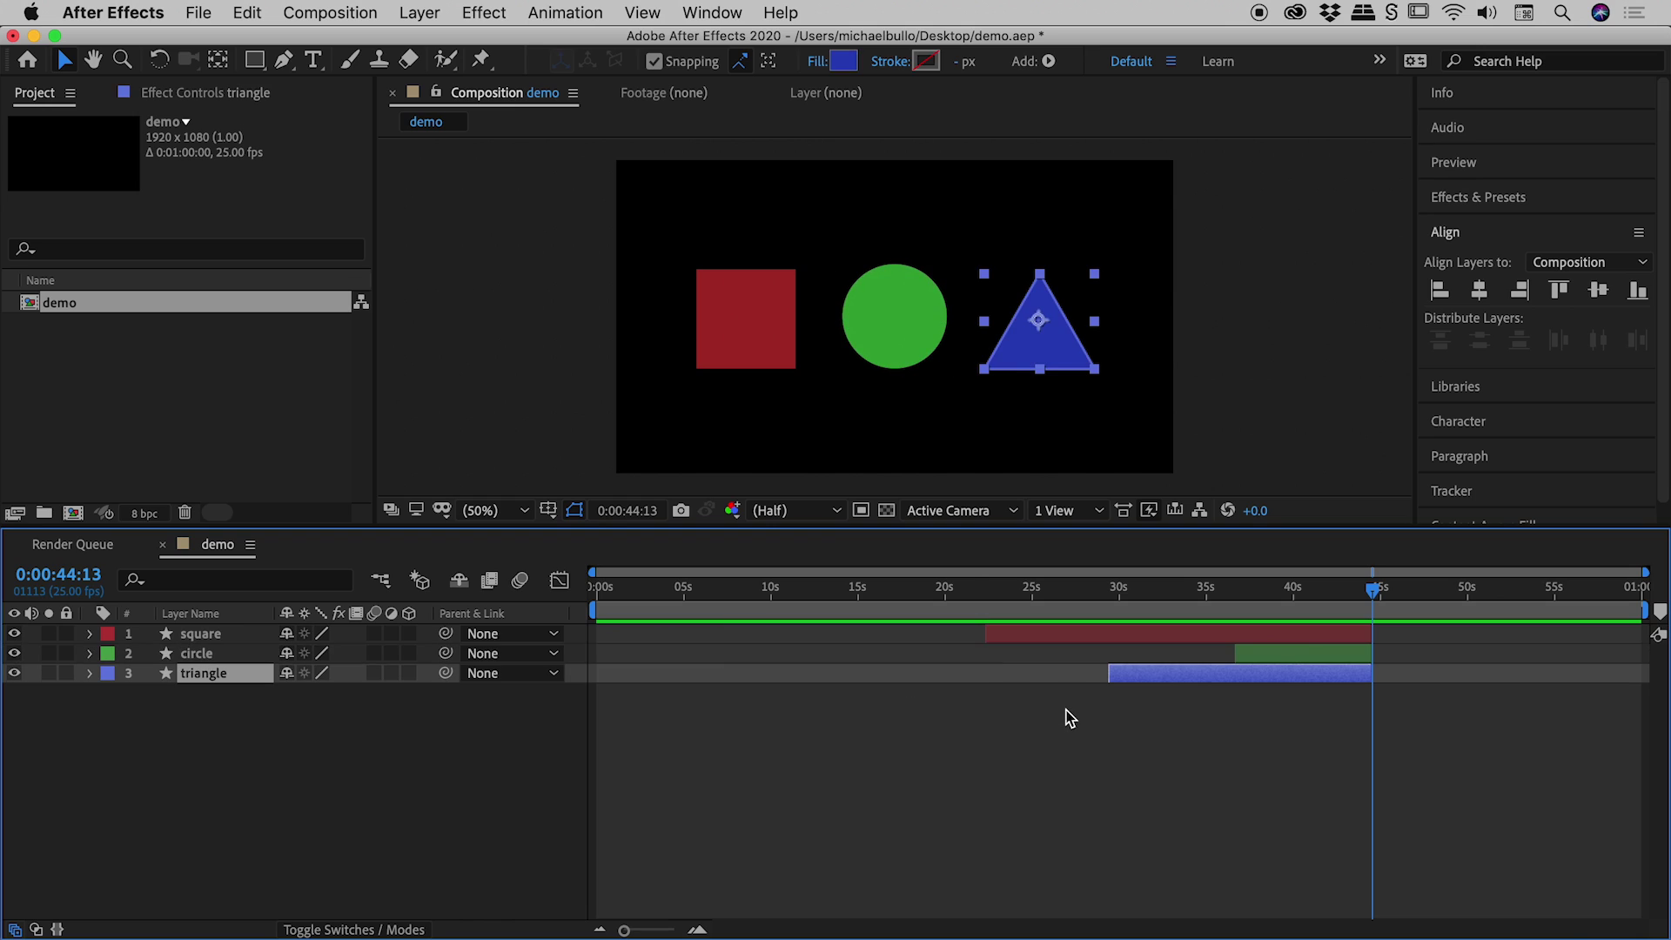
mouse_move(1053, 592)
mouse_down()
mouse_move(1030, 601)
mouse_move(1050, 603)
mouse_up()
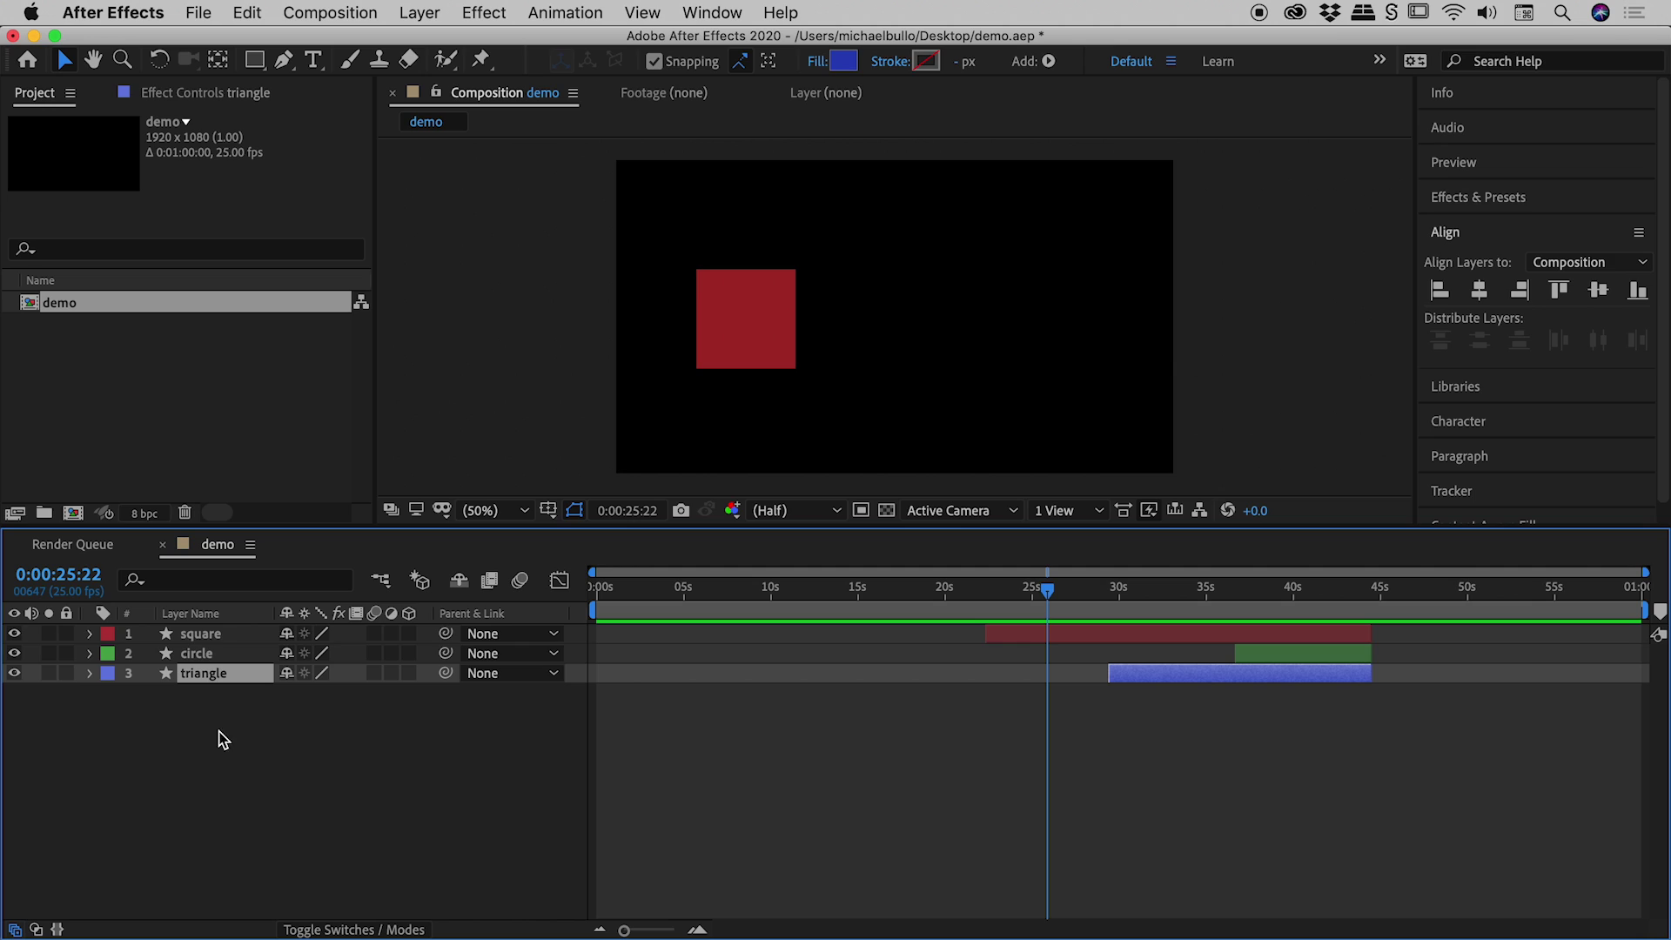
Step: Slide the square layer earlier so it ends at 0:00:25:22 with its duration unchanged
click(204, 633)
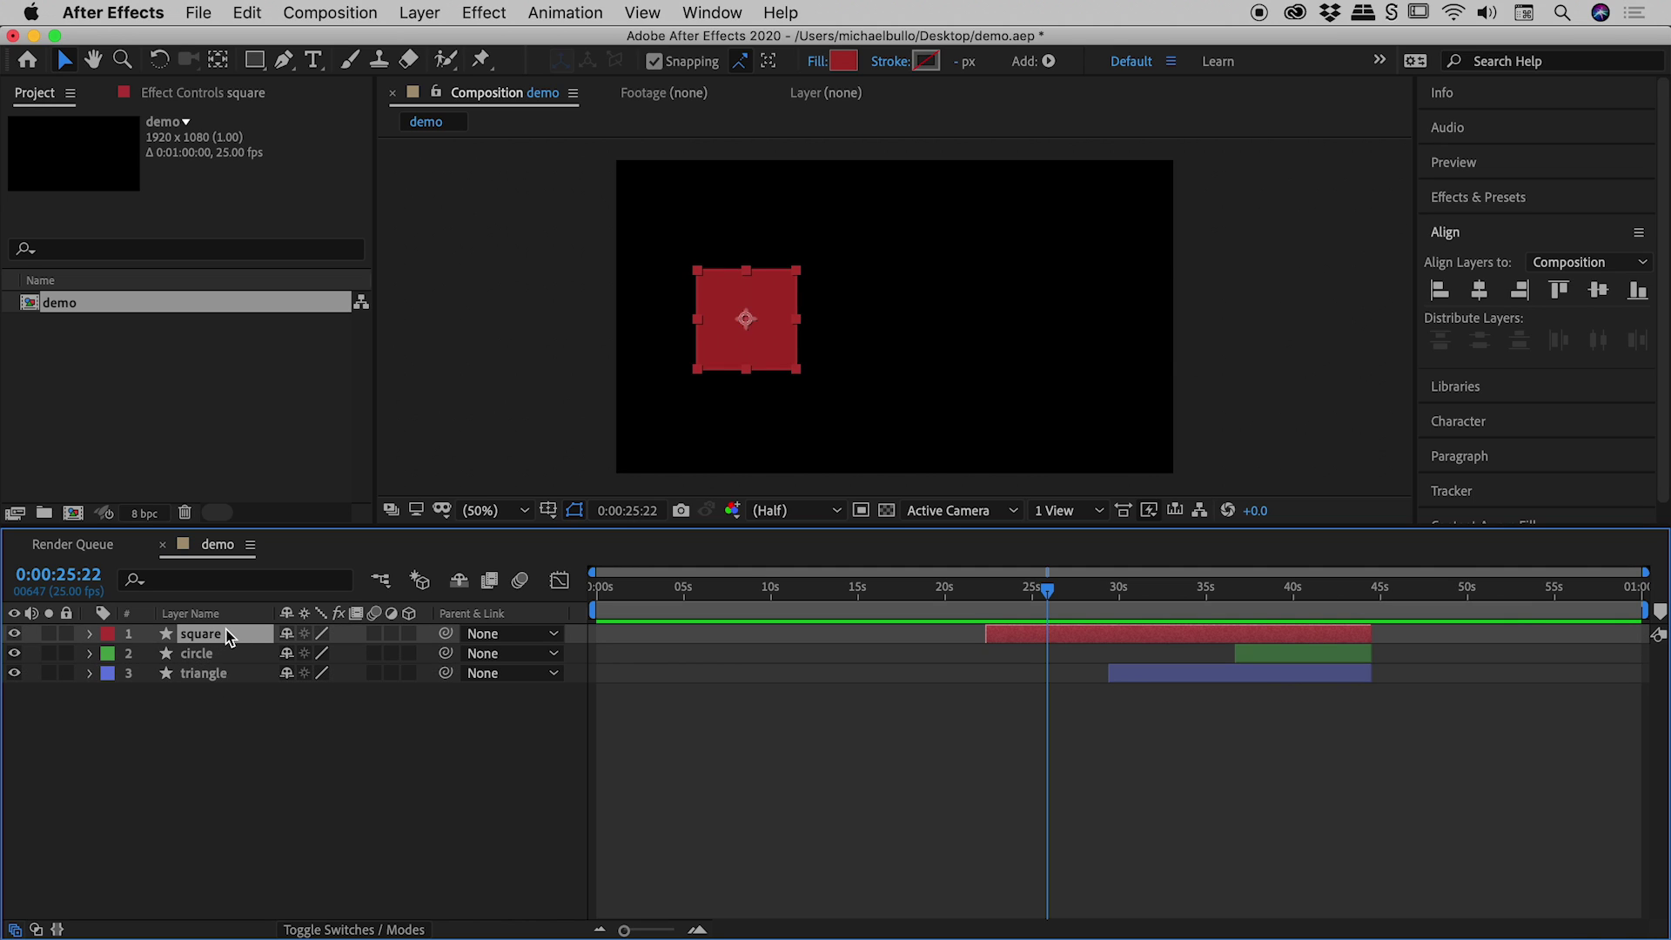
key(bracketleft)
key(bracketright)
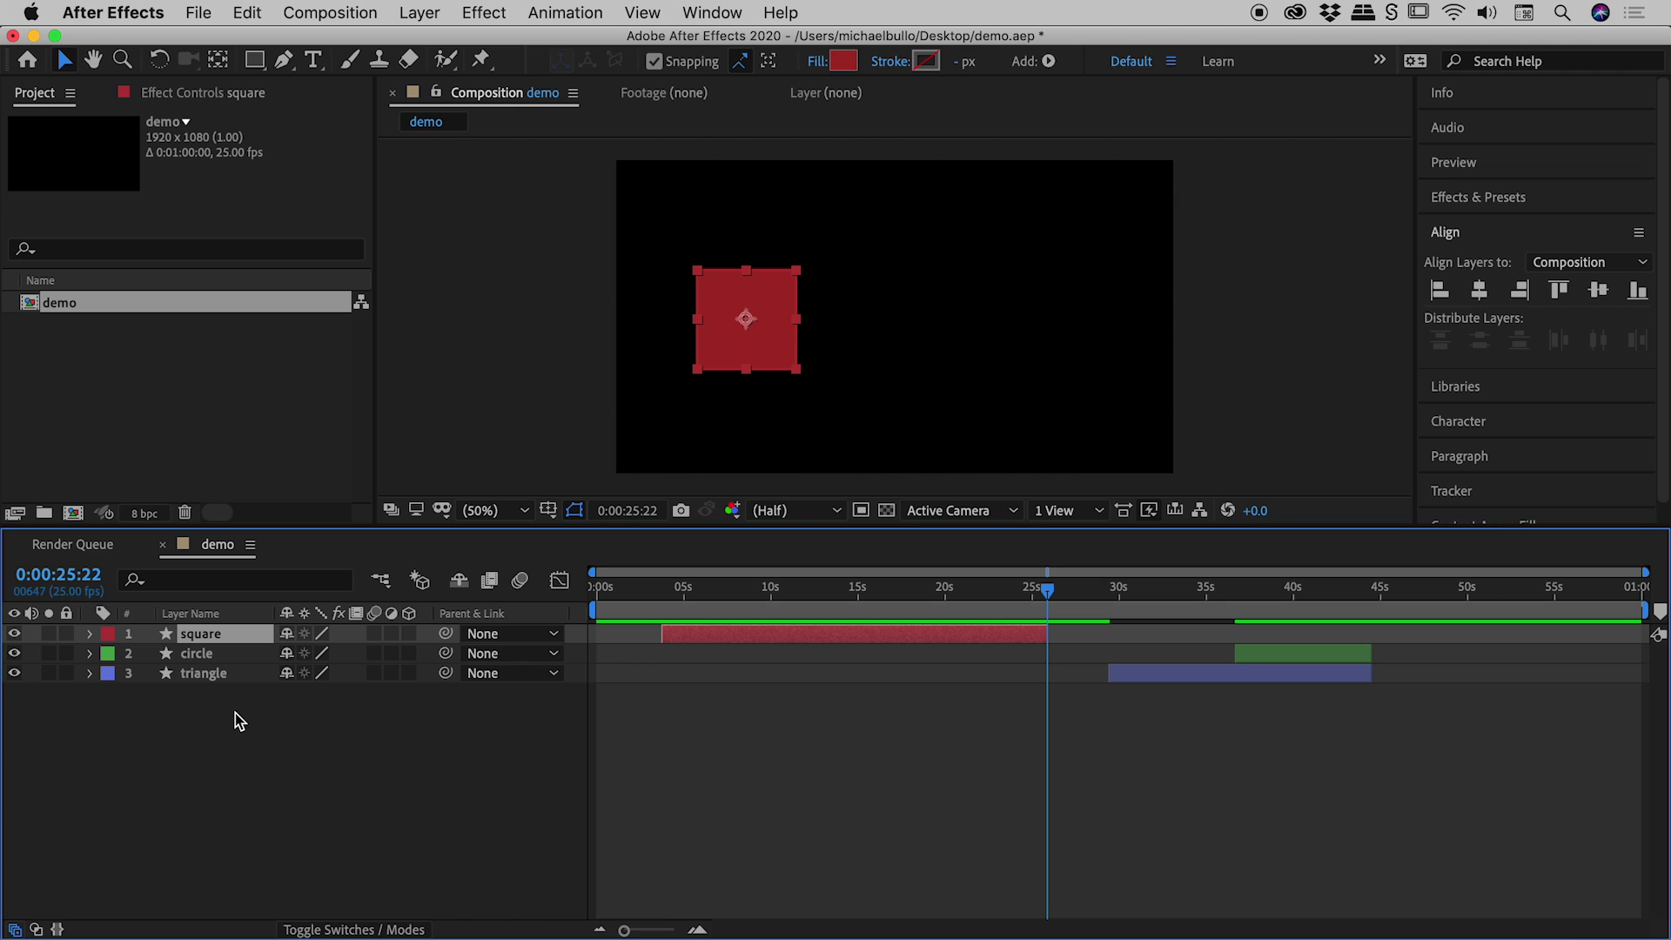
Step: Marquee-select the three shape layers and slide them so all end at 0:00:25:22
drag(168, 746, 235, 639)
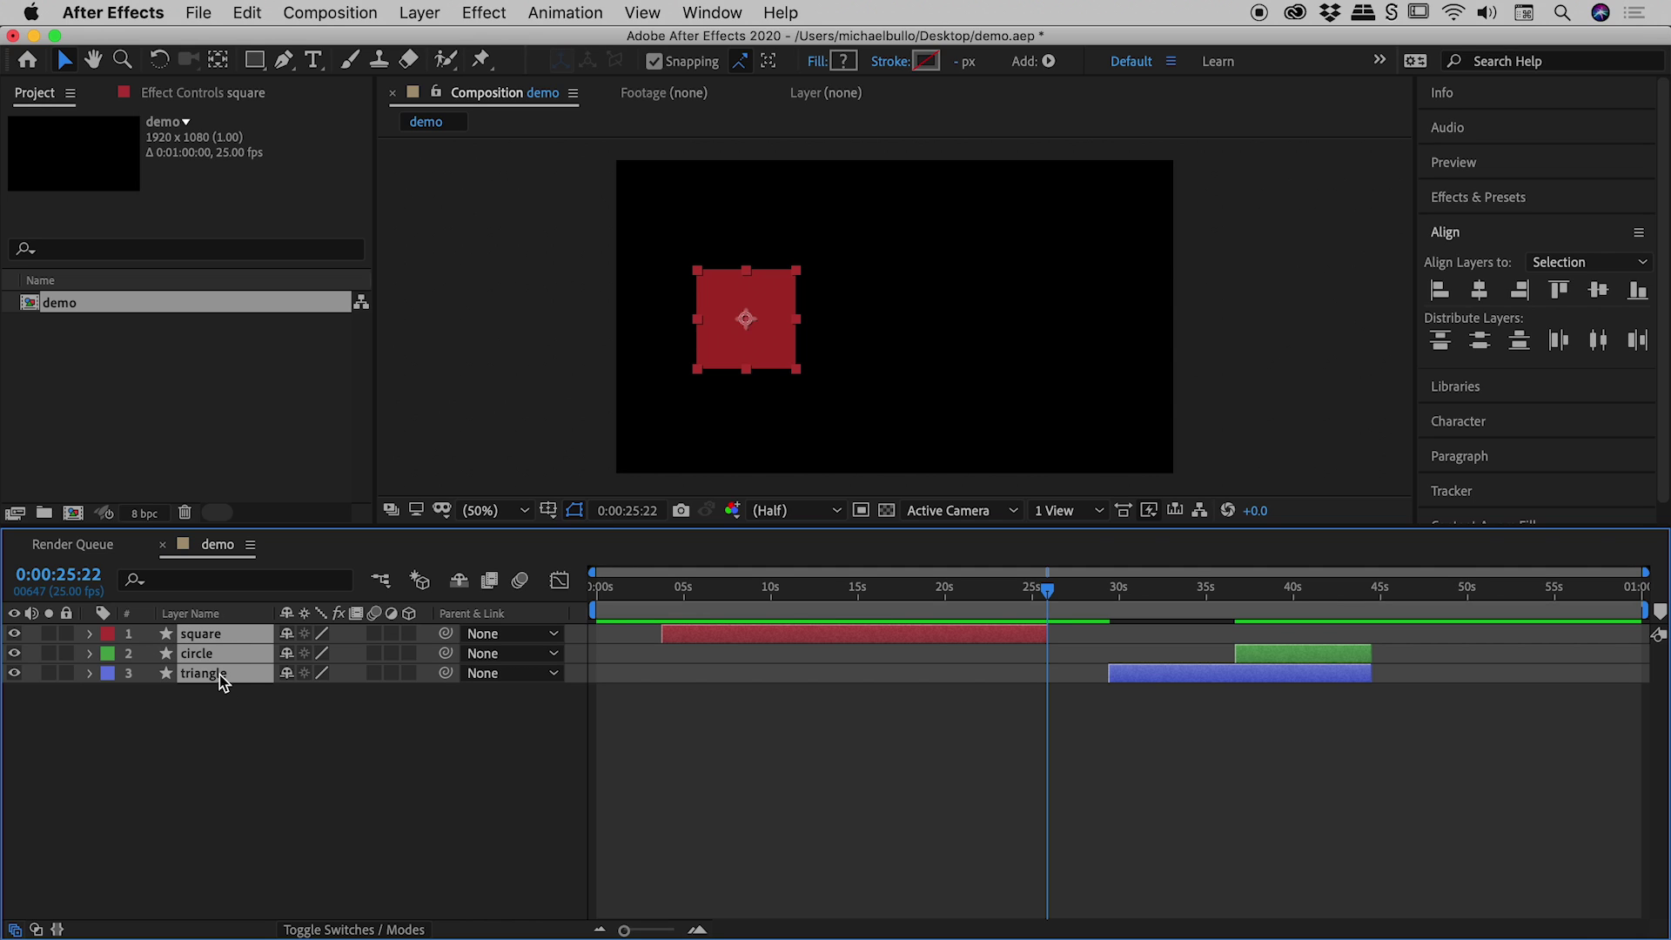
key(bracketleft)
key(bracketright)
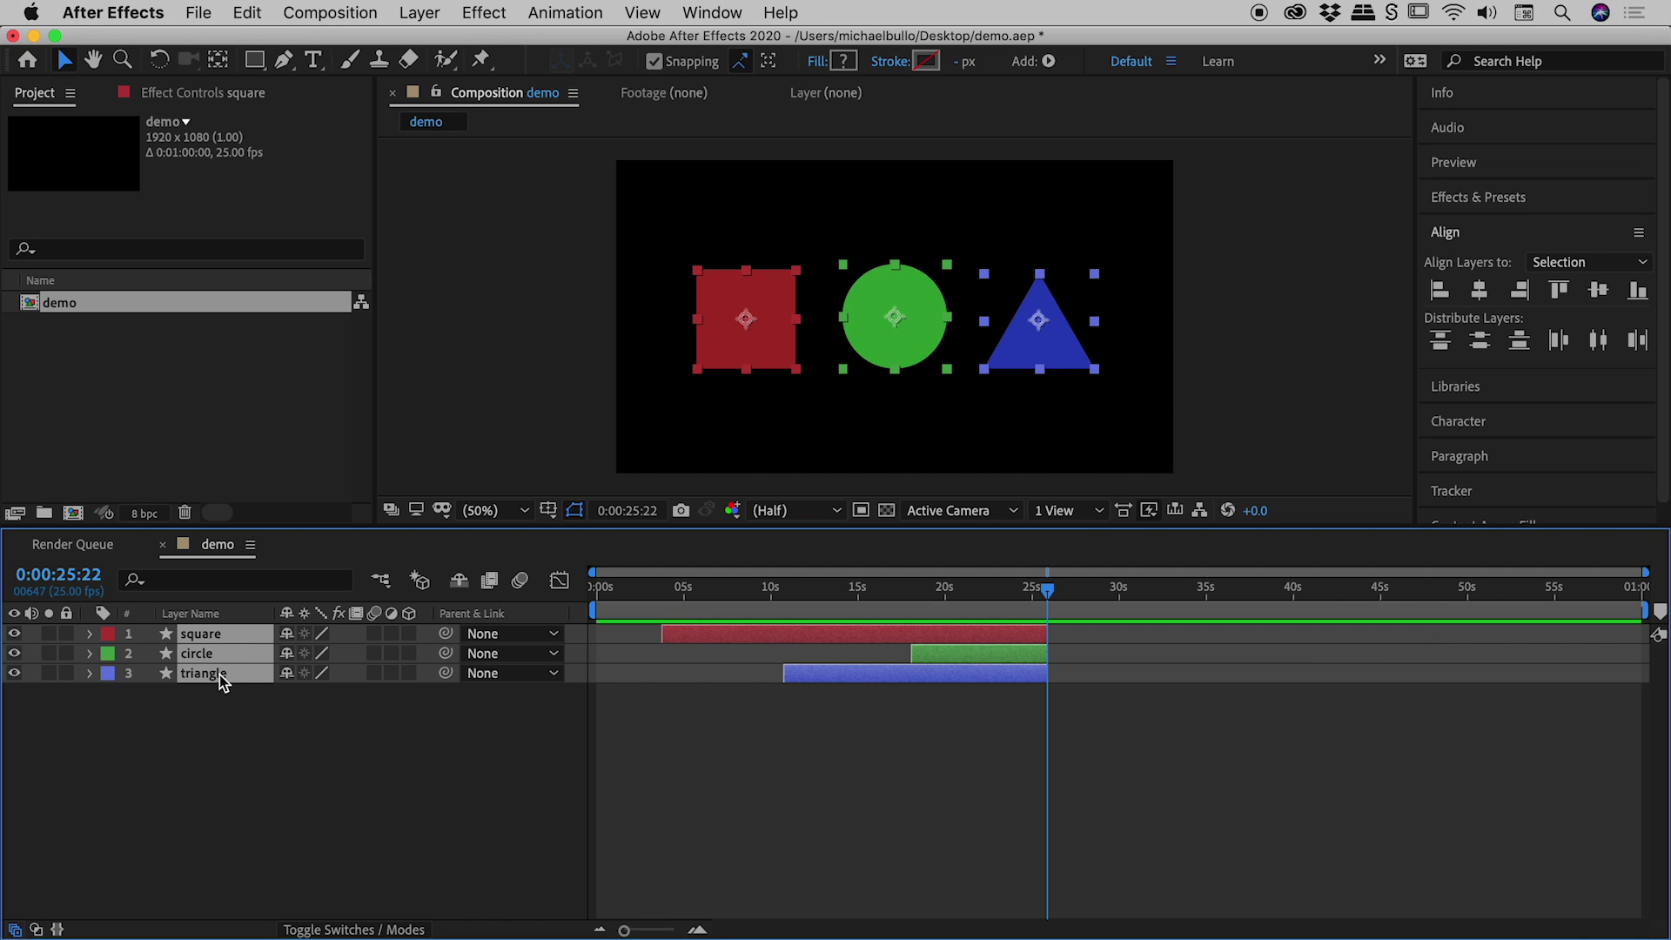
key(bracketleft)
key(bracketright)
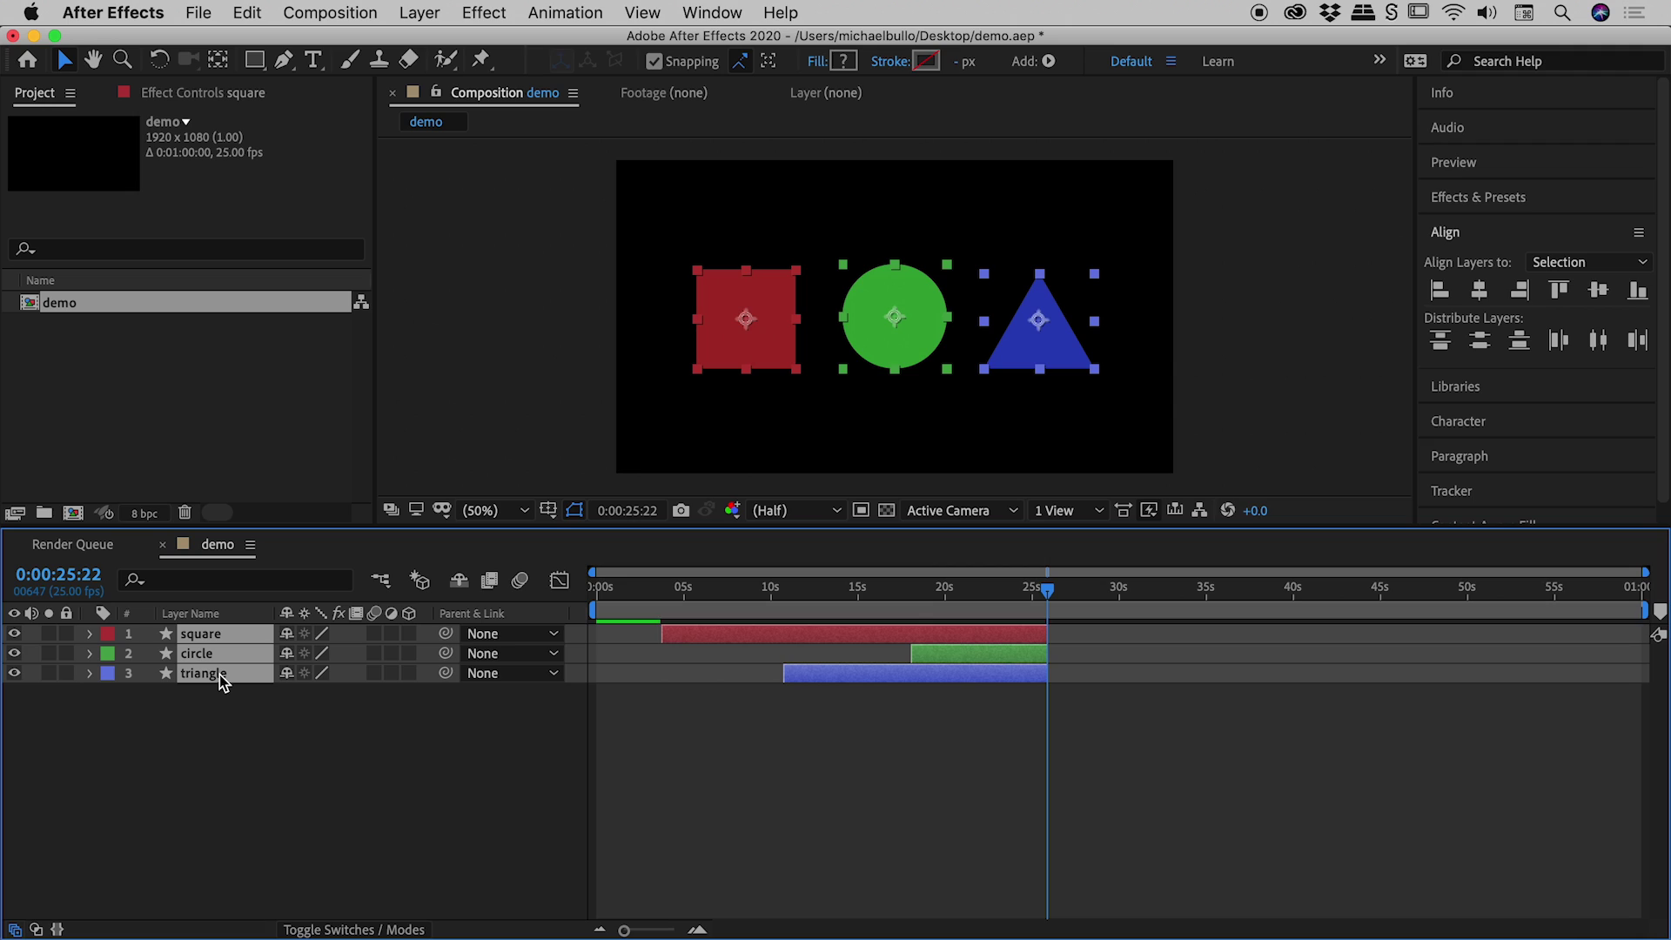
Step: Jump the current time to 0:00:10:00 by entering 1000 in Go to Time
click(642, 514)
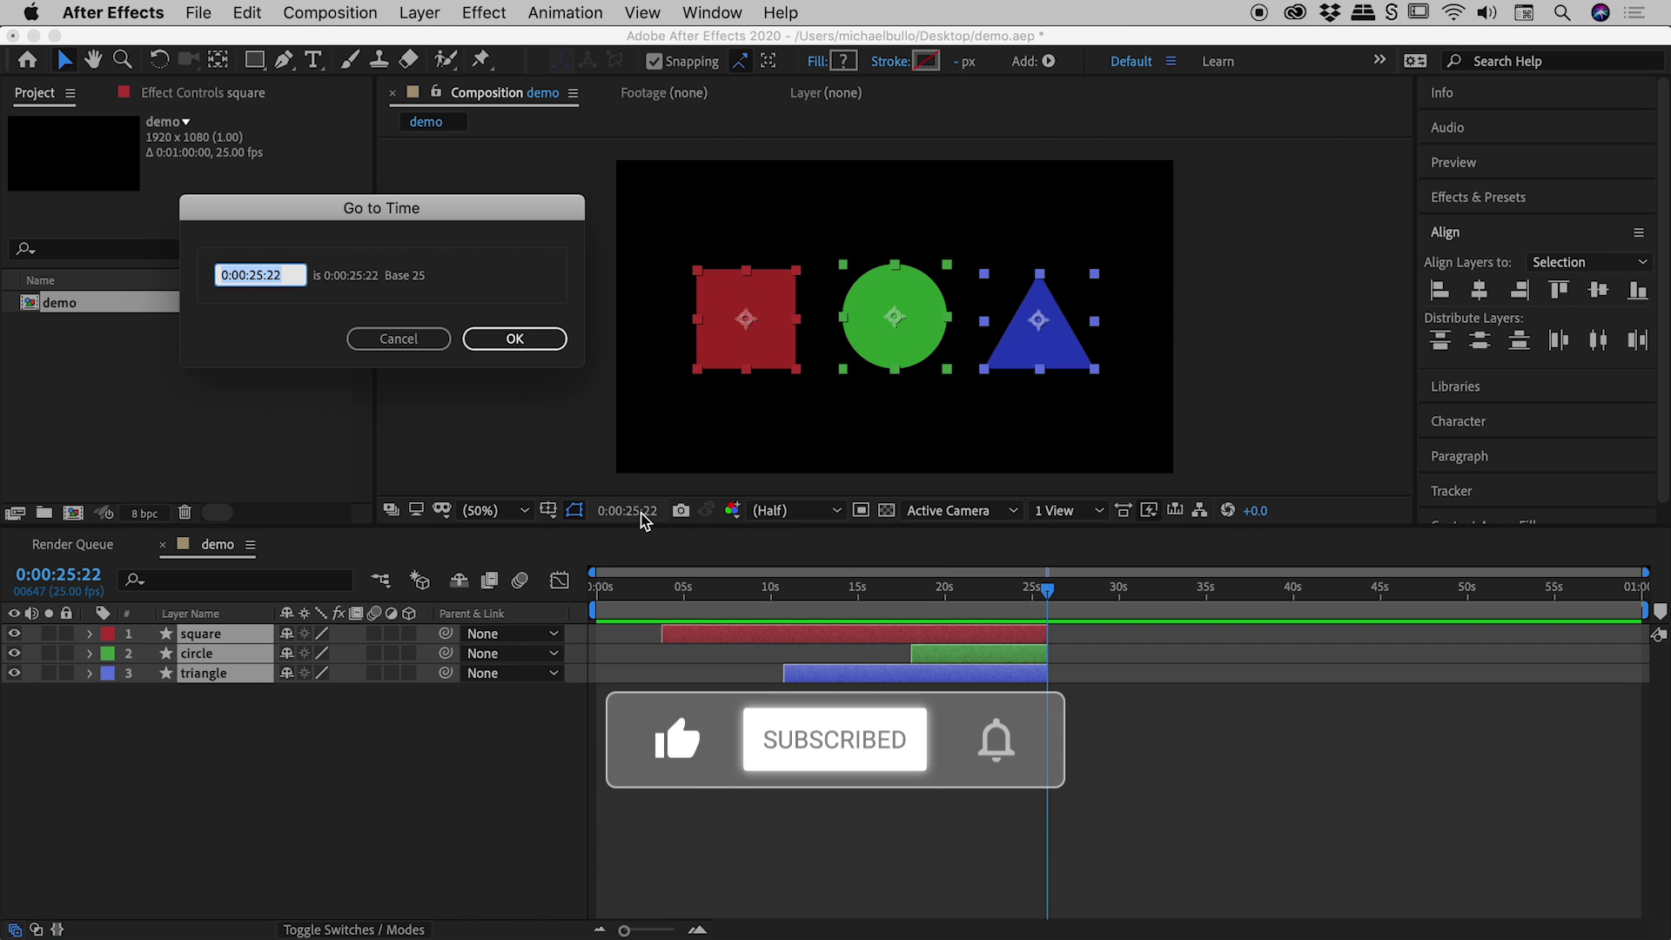
text(1000)
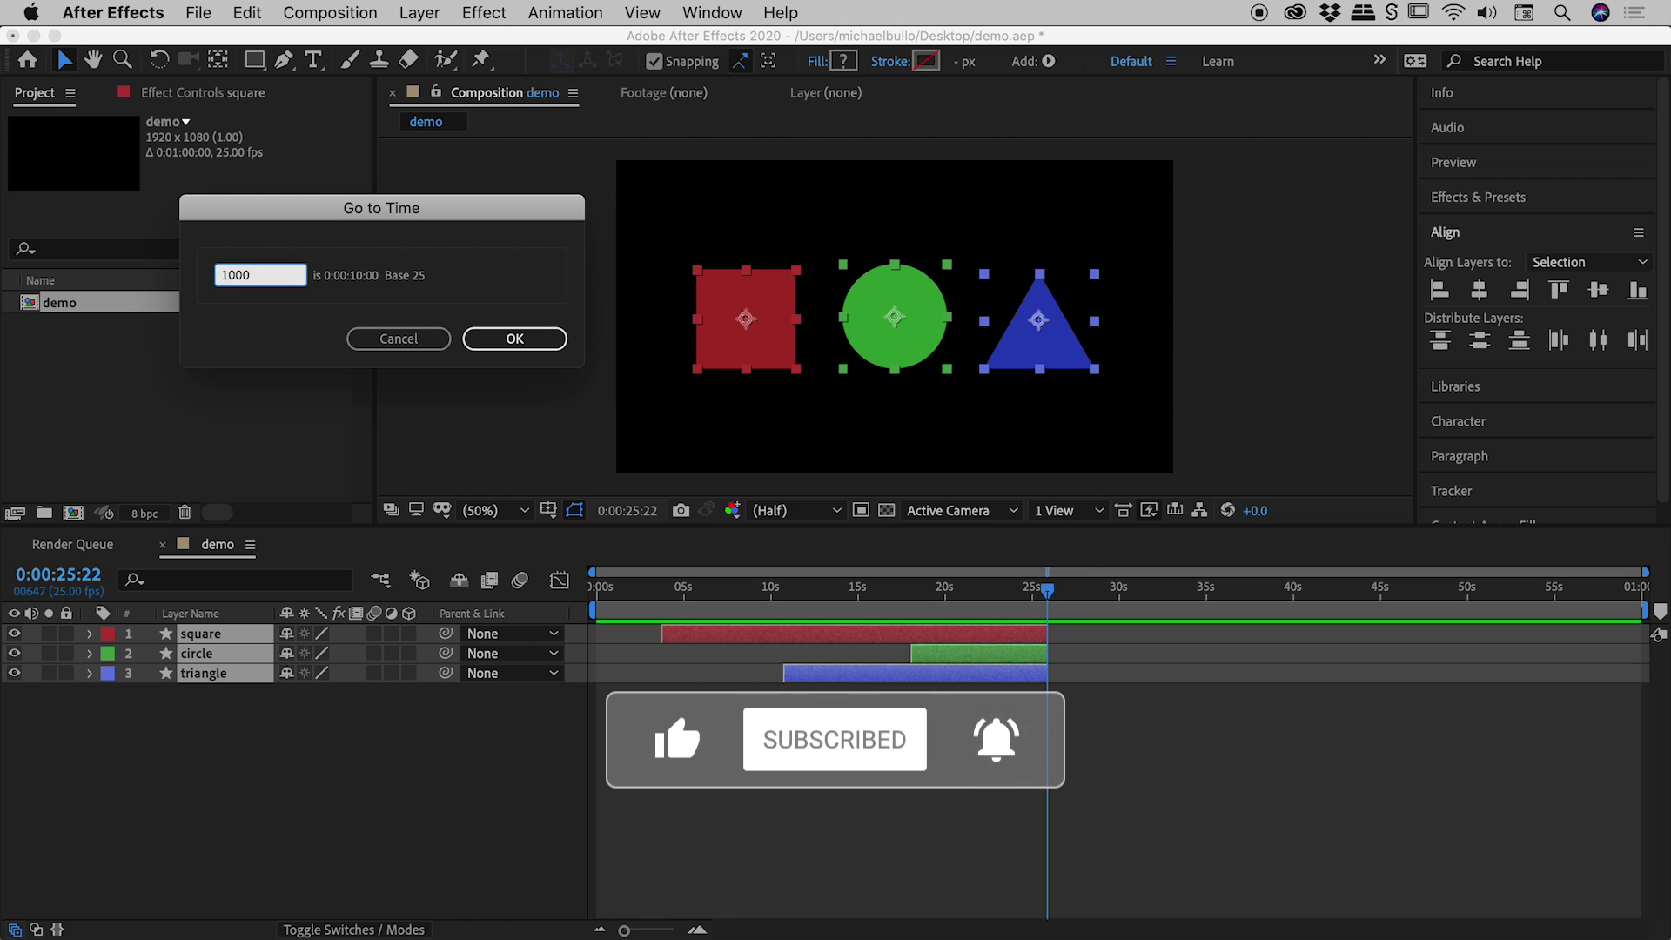
key(Tab)
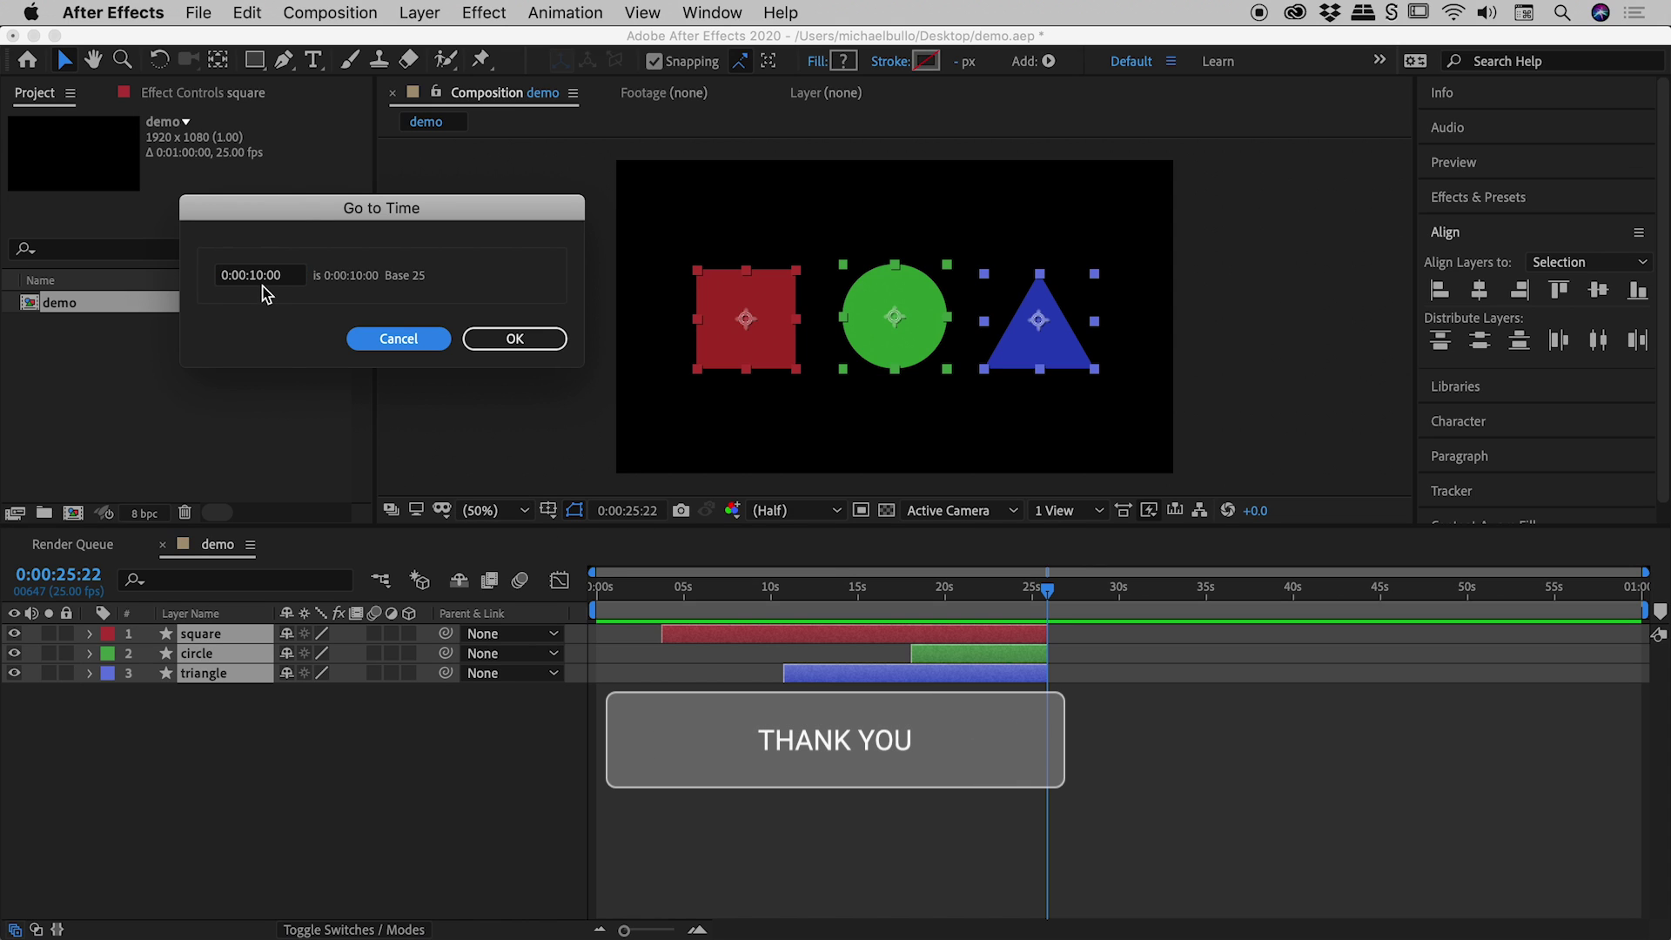
click(514, 342)
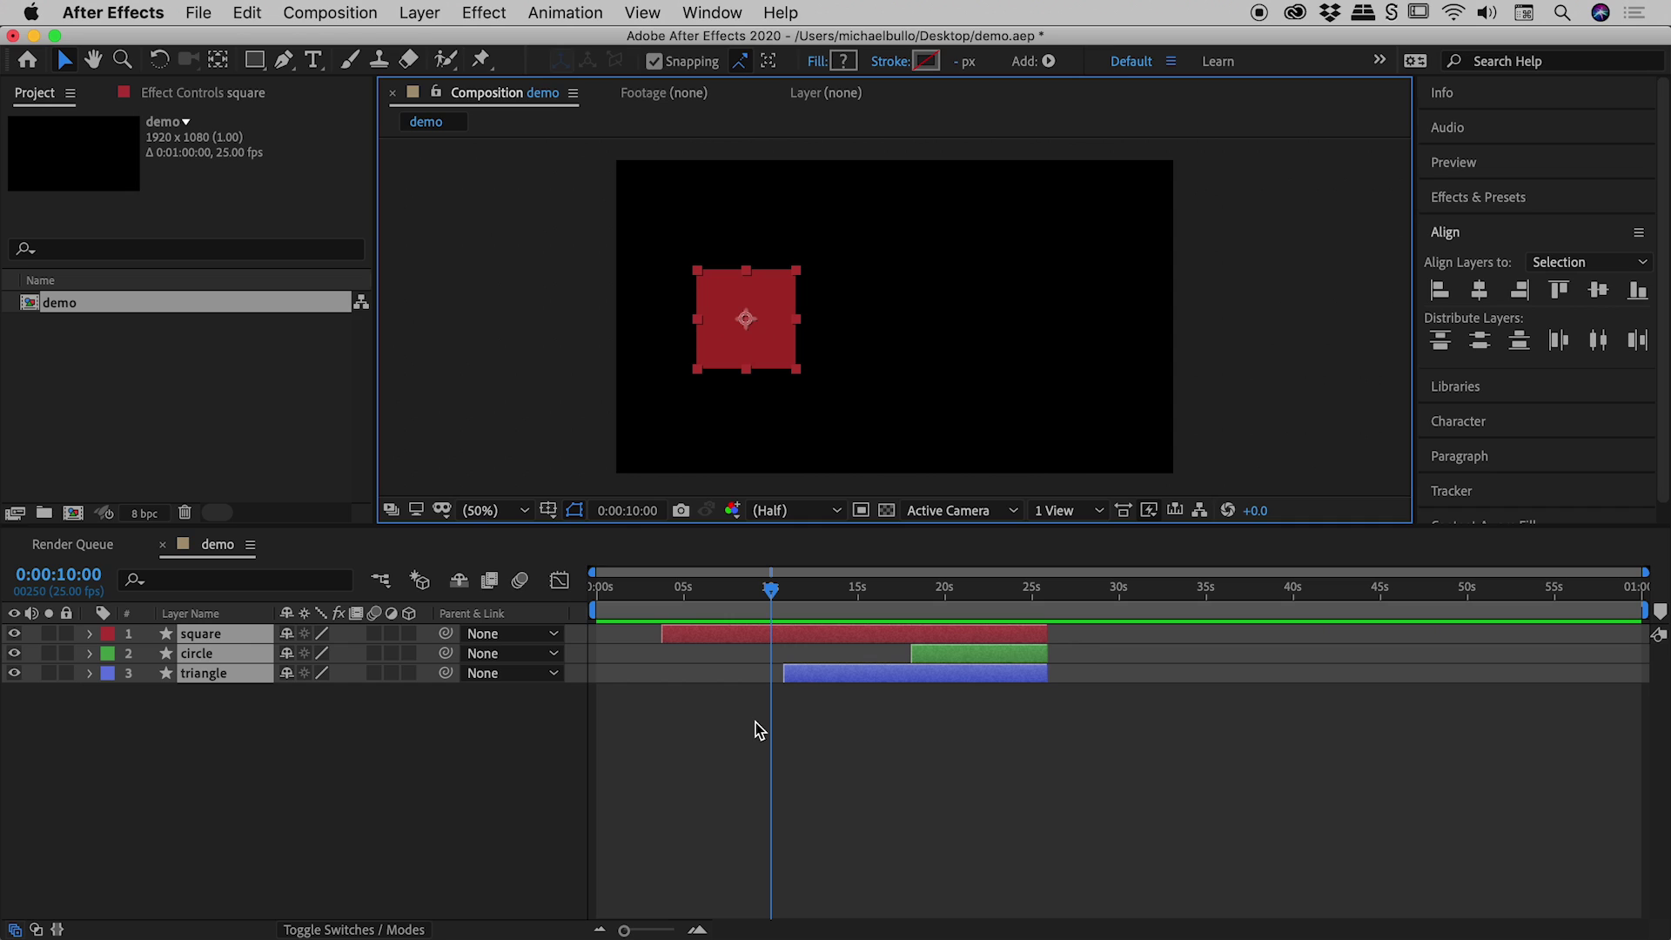
Step: Slide all three shape layers to start at 0:00:10:00, zooming the timeline in and out to check
key([)
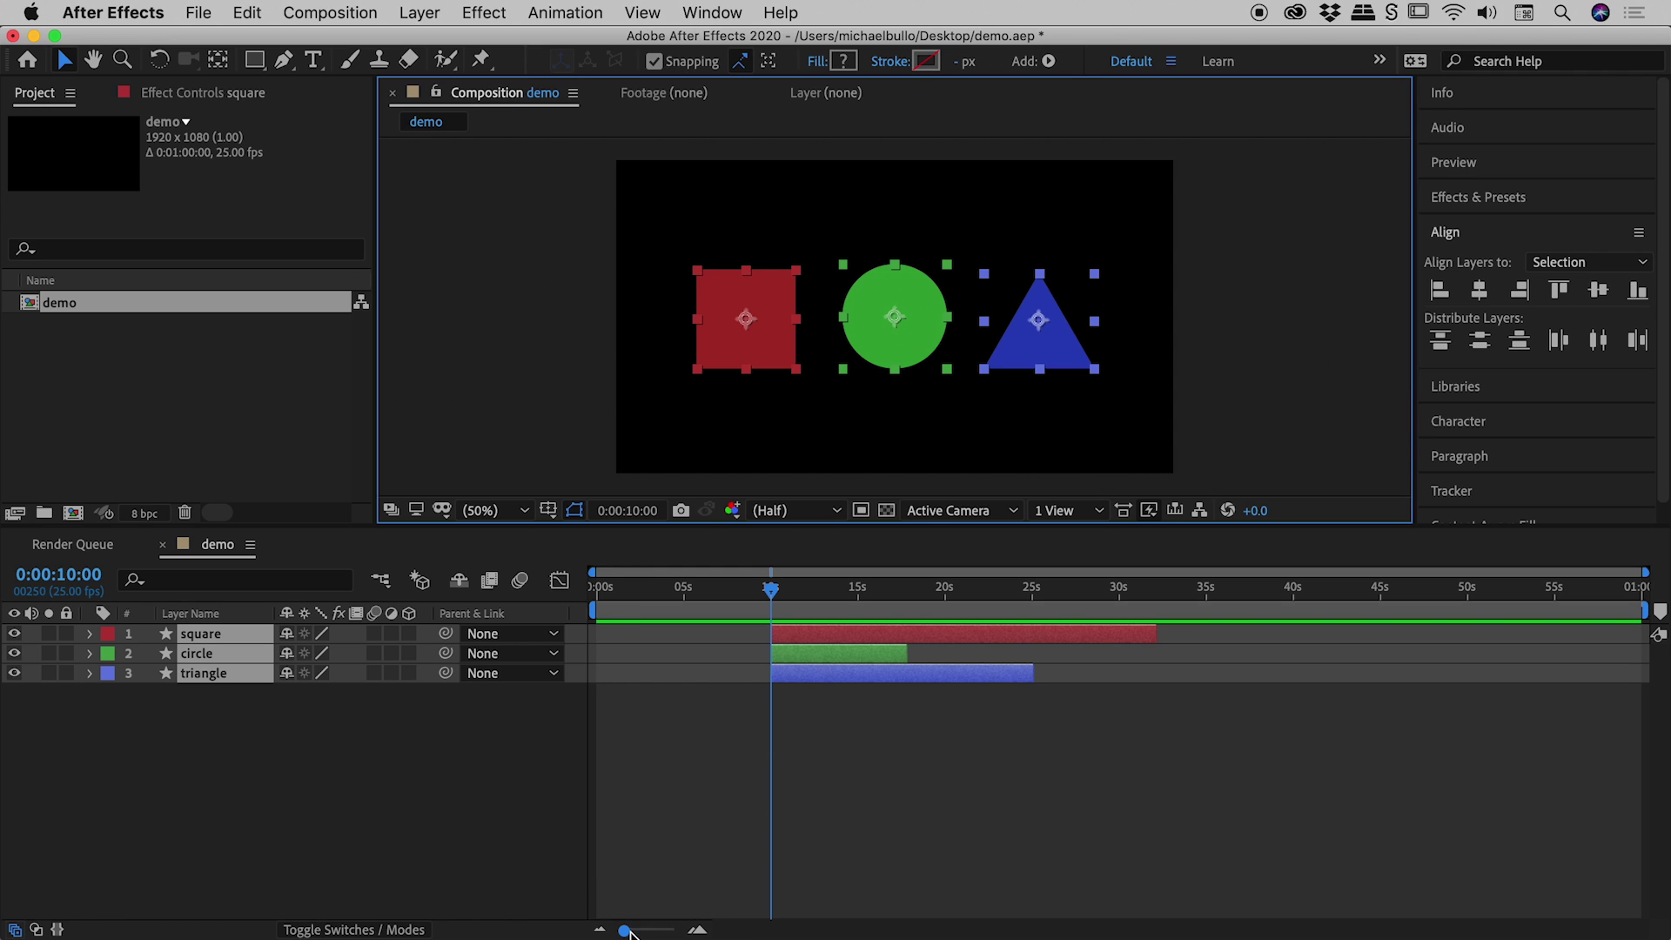
drag(625, 929, 792, 931)
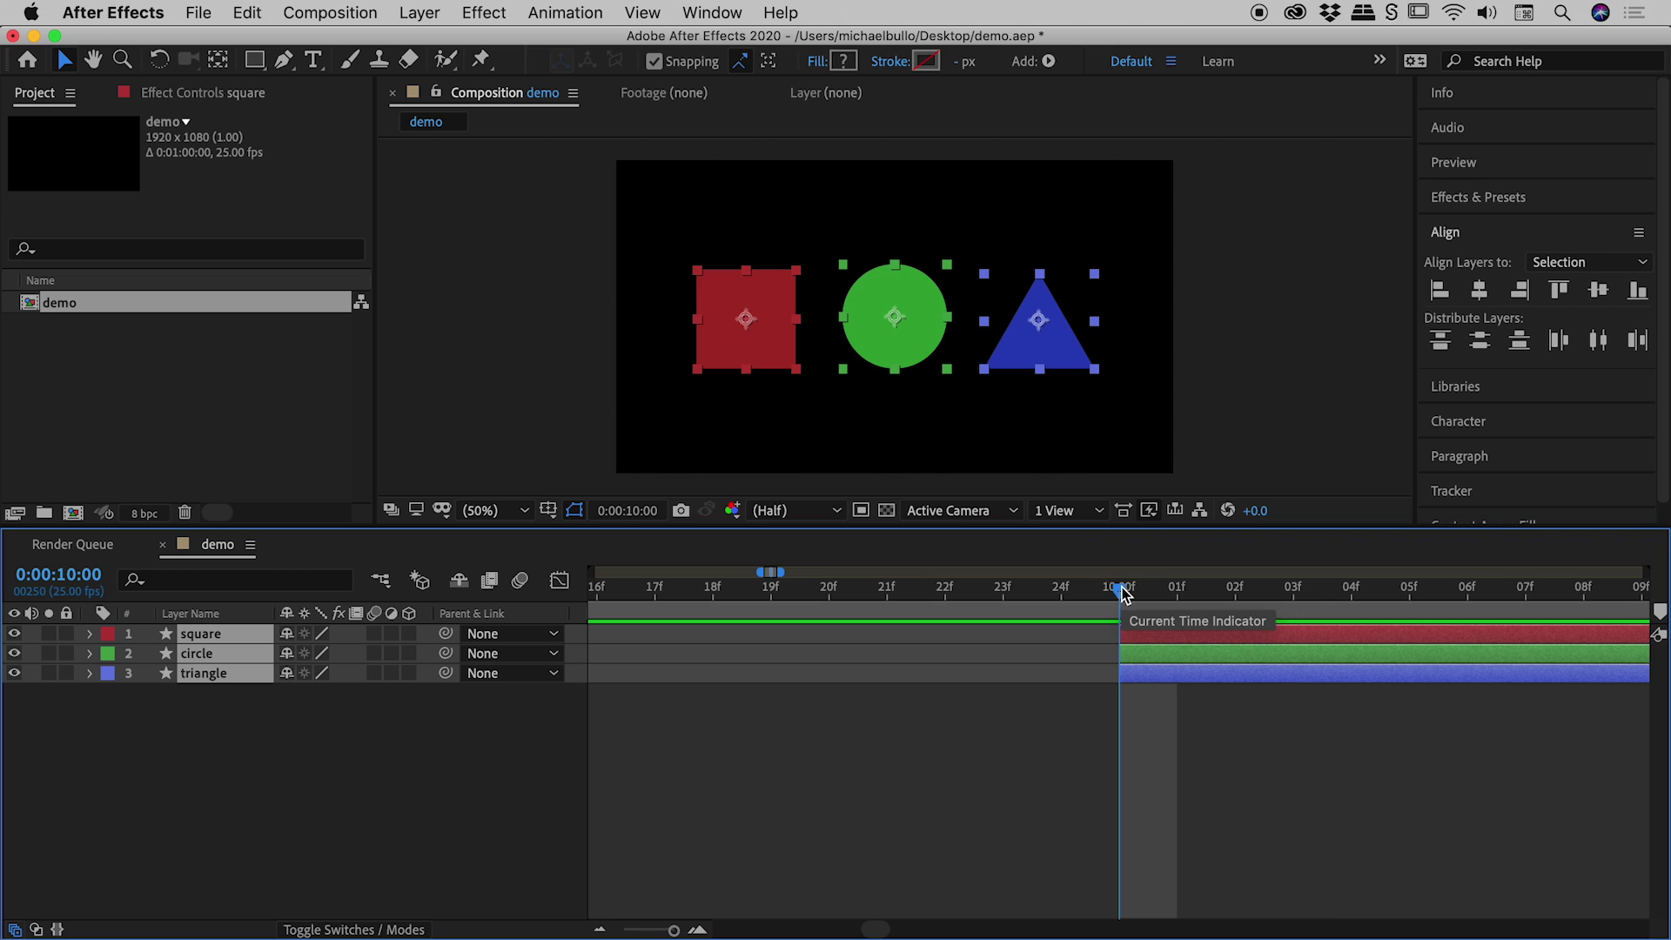
drag(673, 930, 616, 933)
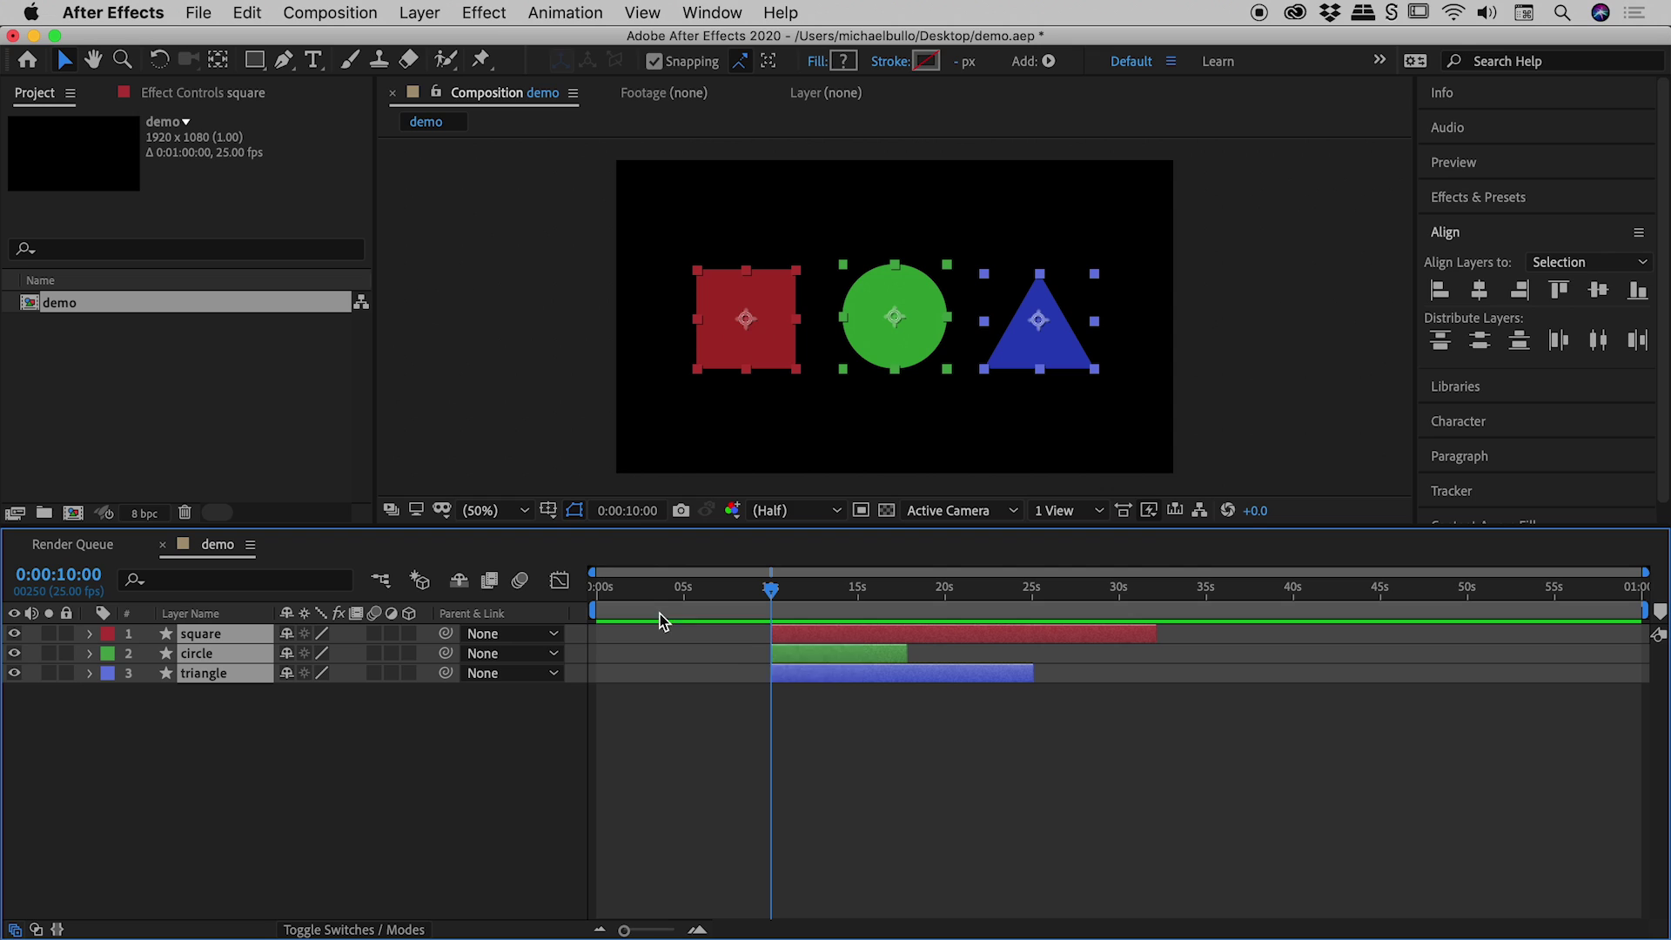
Step: Jump the current time to 0:00:40:00 by entering 4000 in Go to Time
click(627, 510)
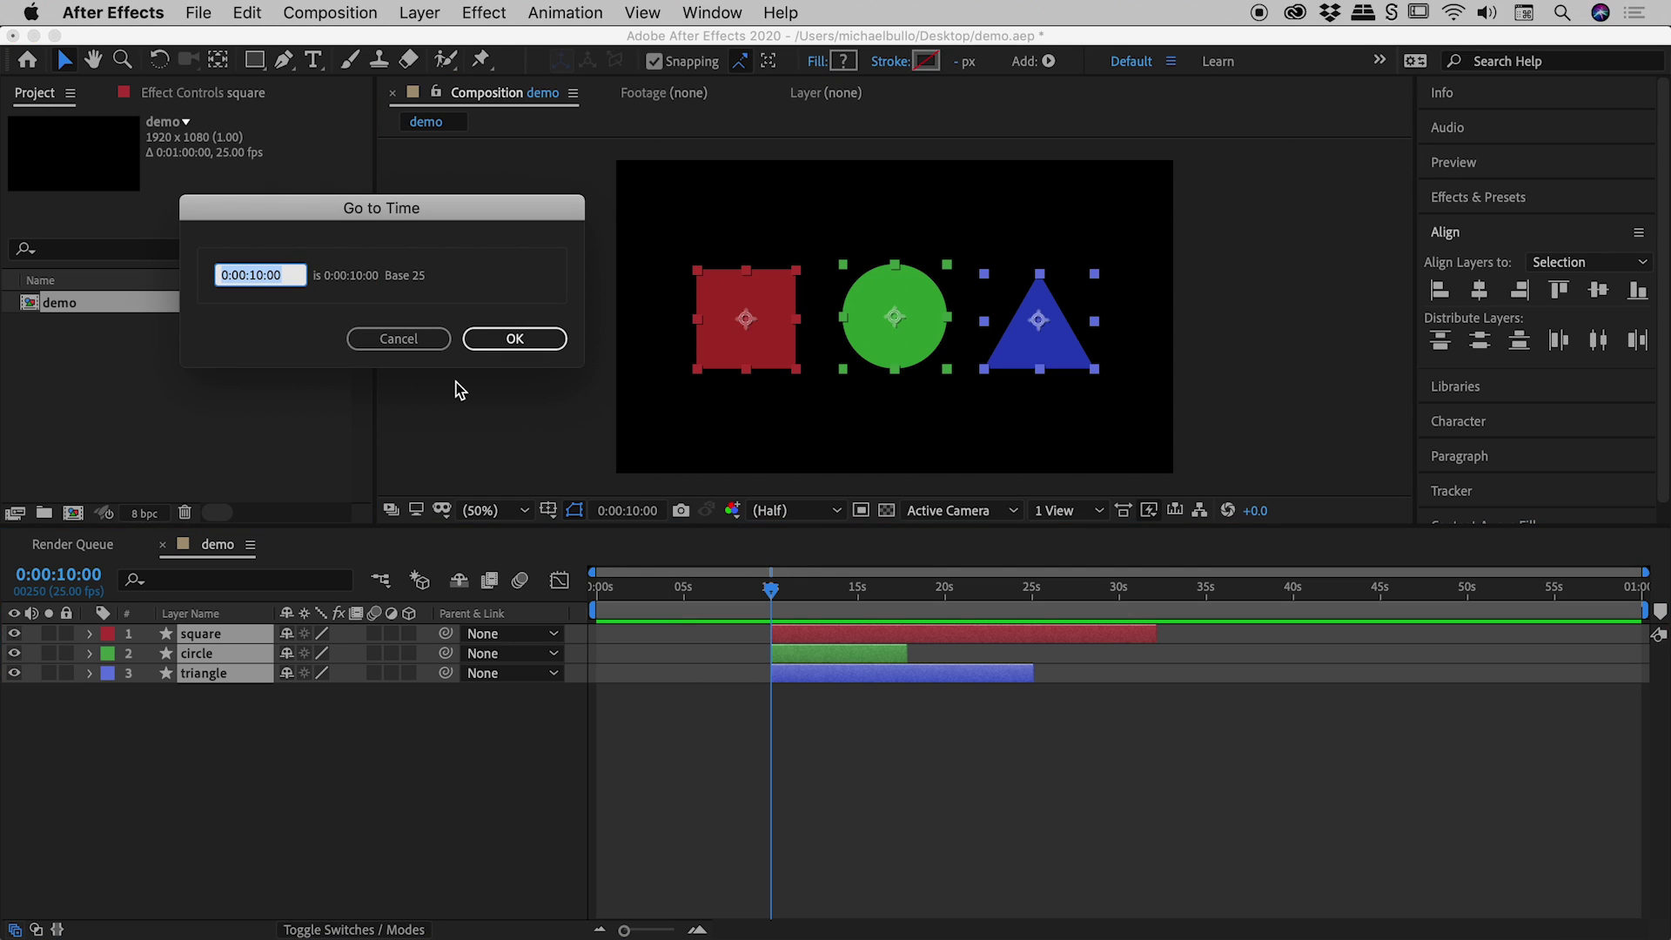
text(4000)
key(Tab)
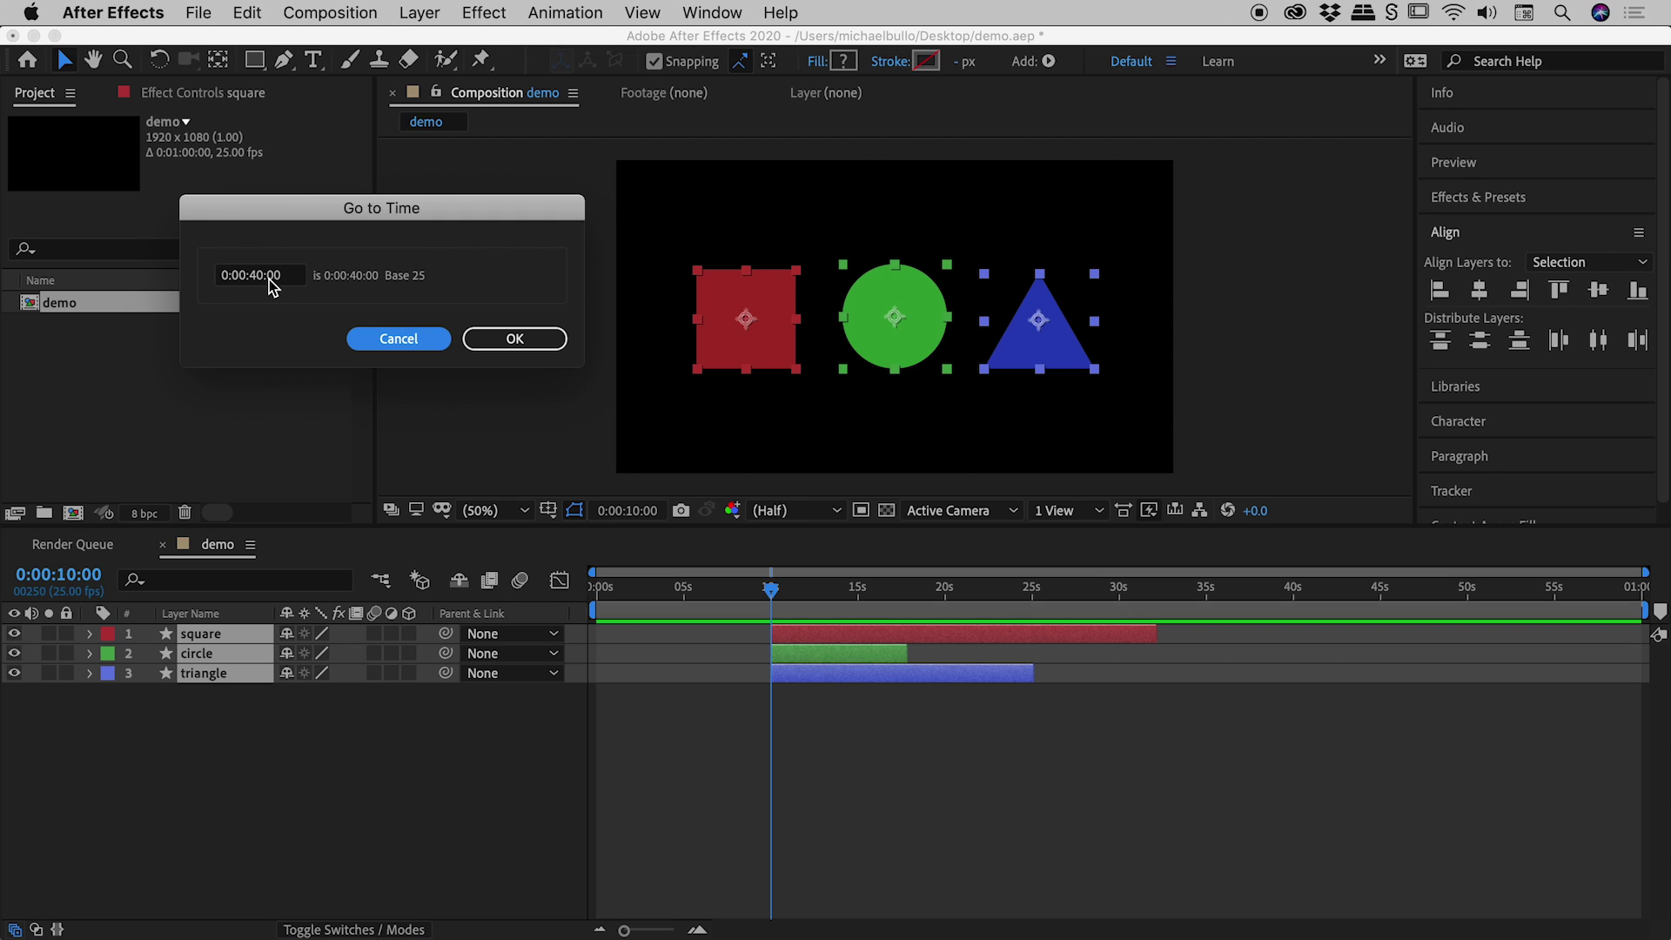
click(515, 341)
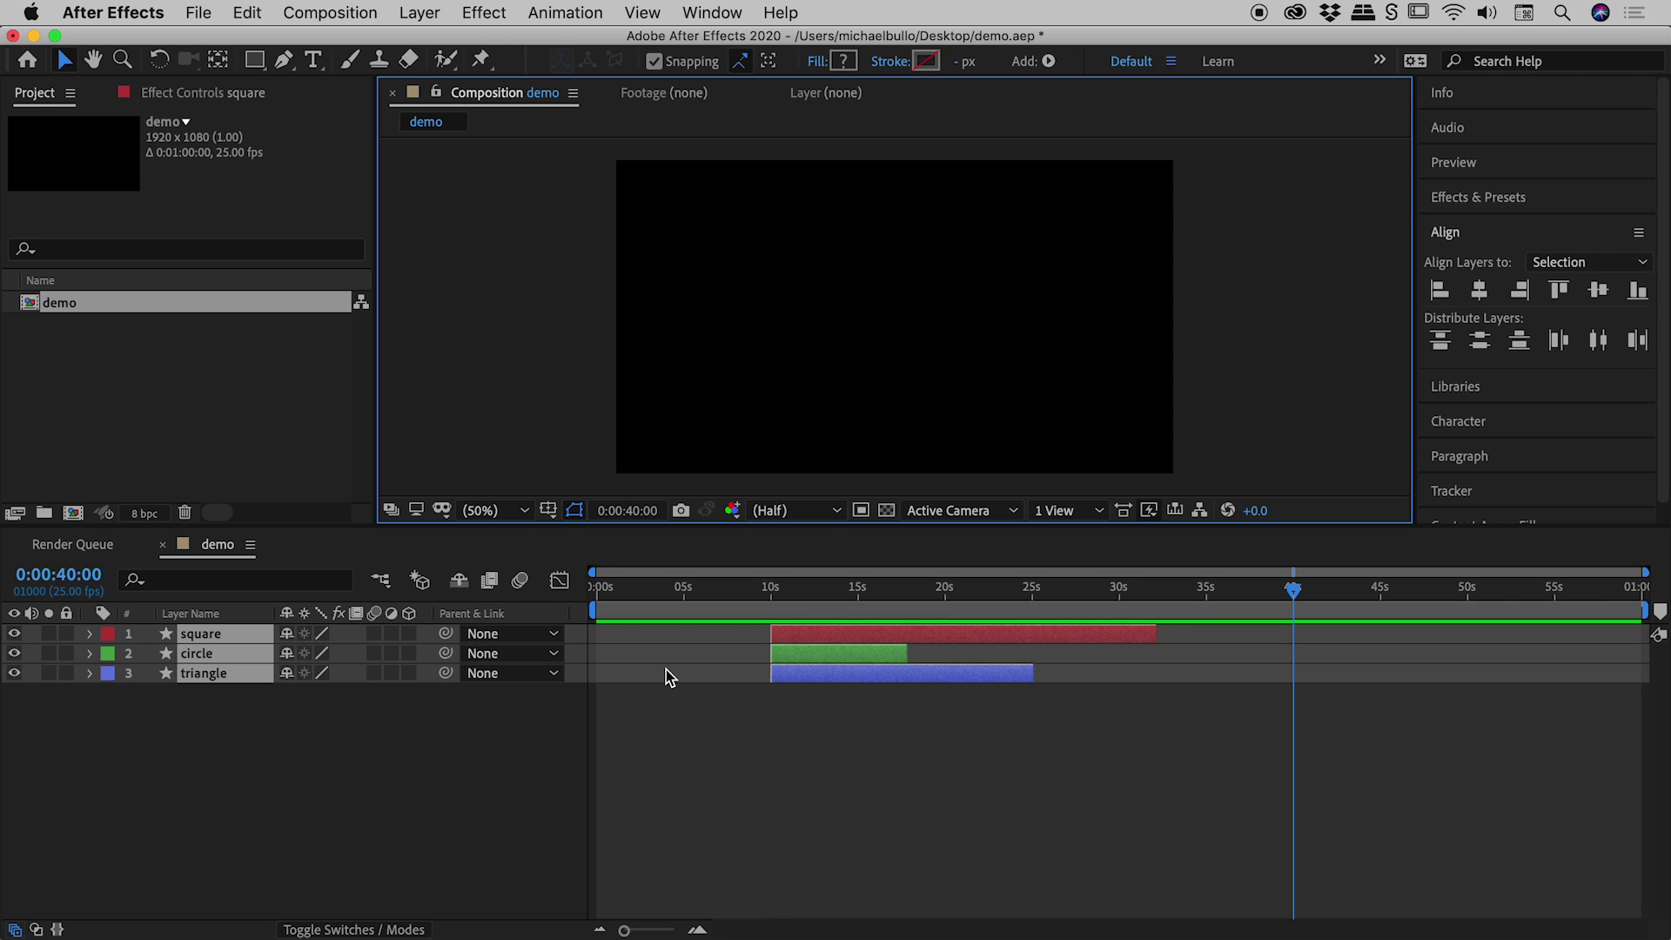
Step: Slide all three layers to end at 0:00:40:00, then try an Alt+] trim and undo it
key(])
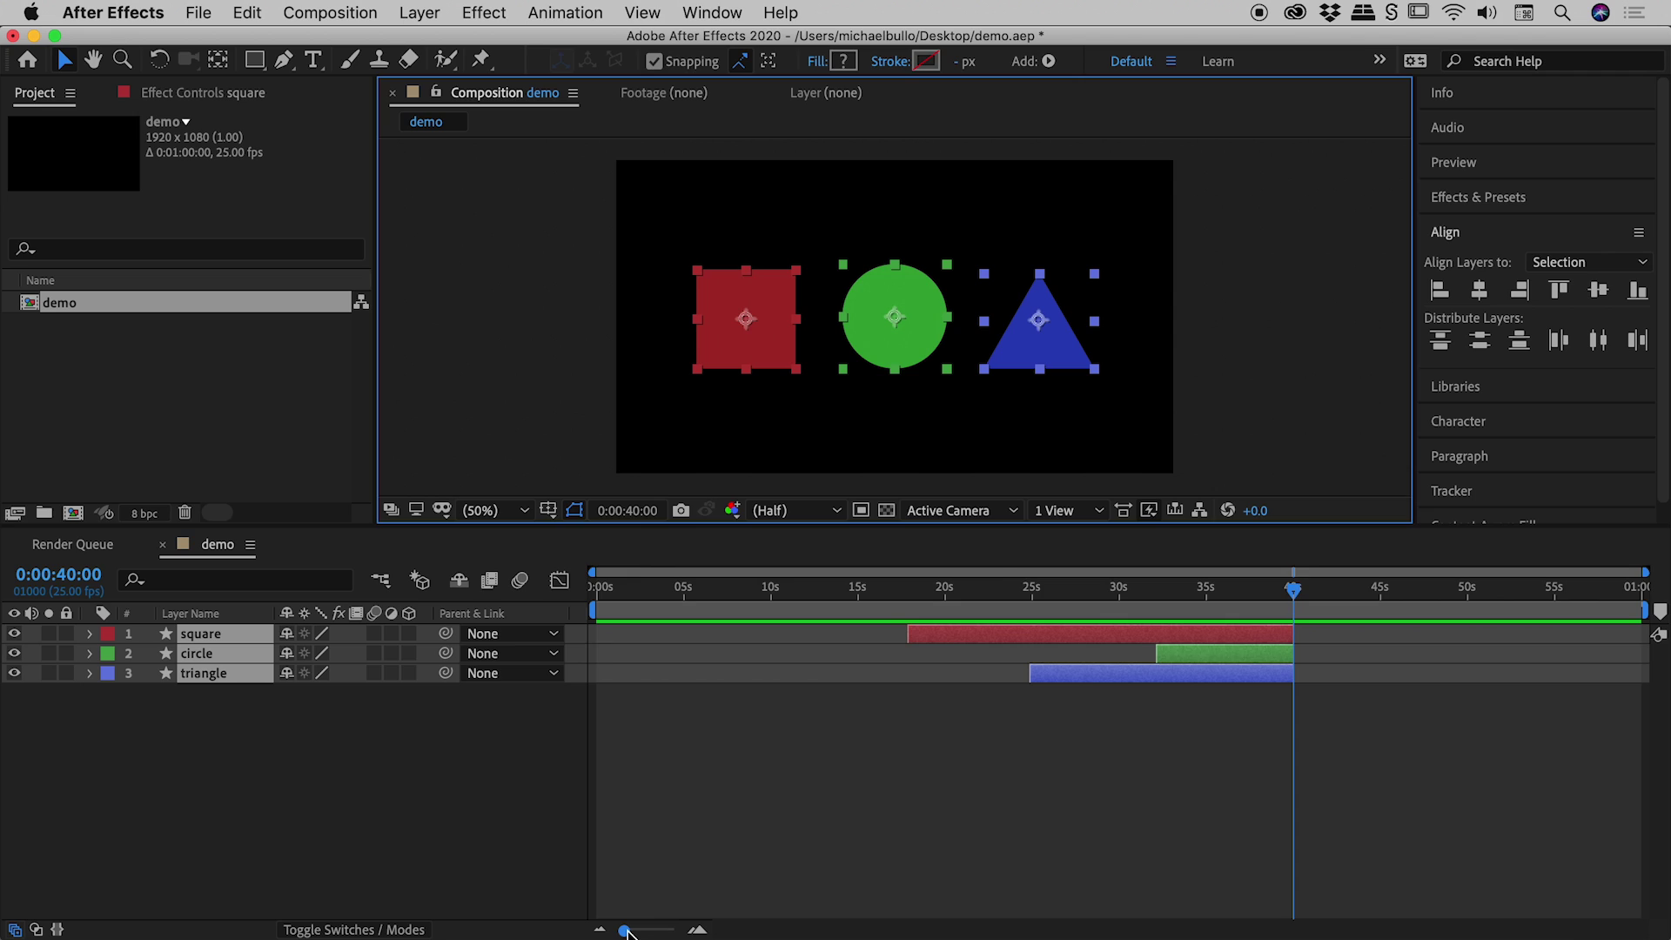
drag(626, 930, 704, 933)
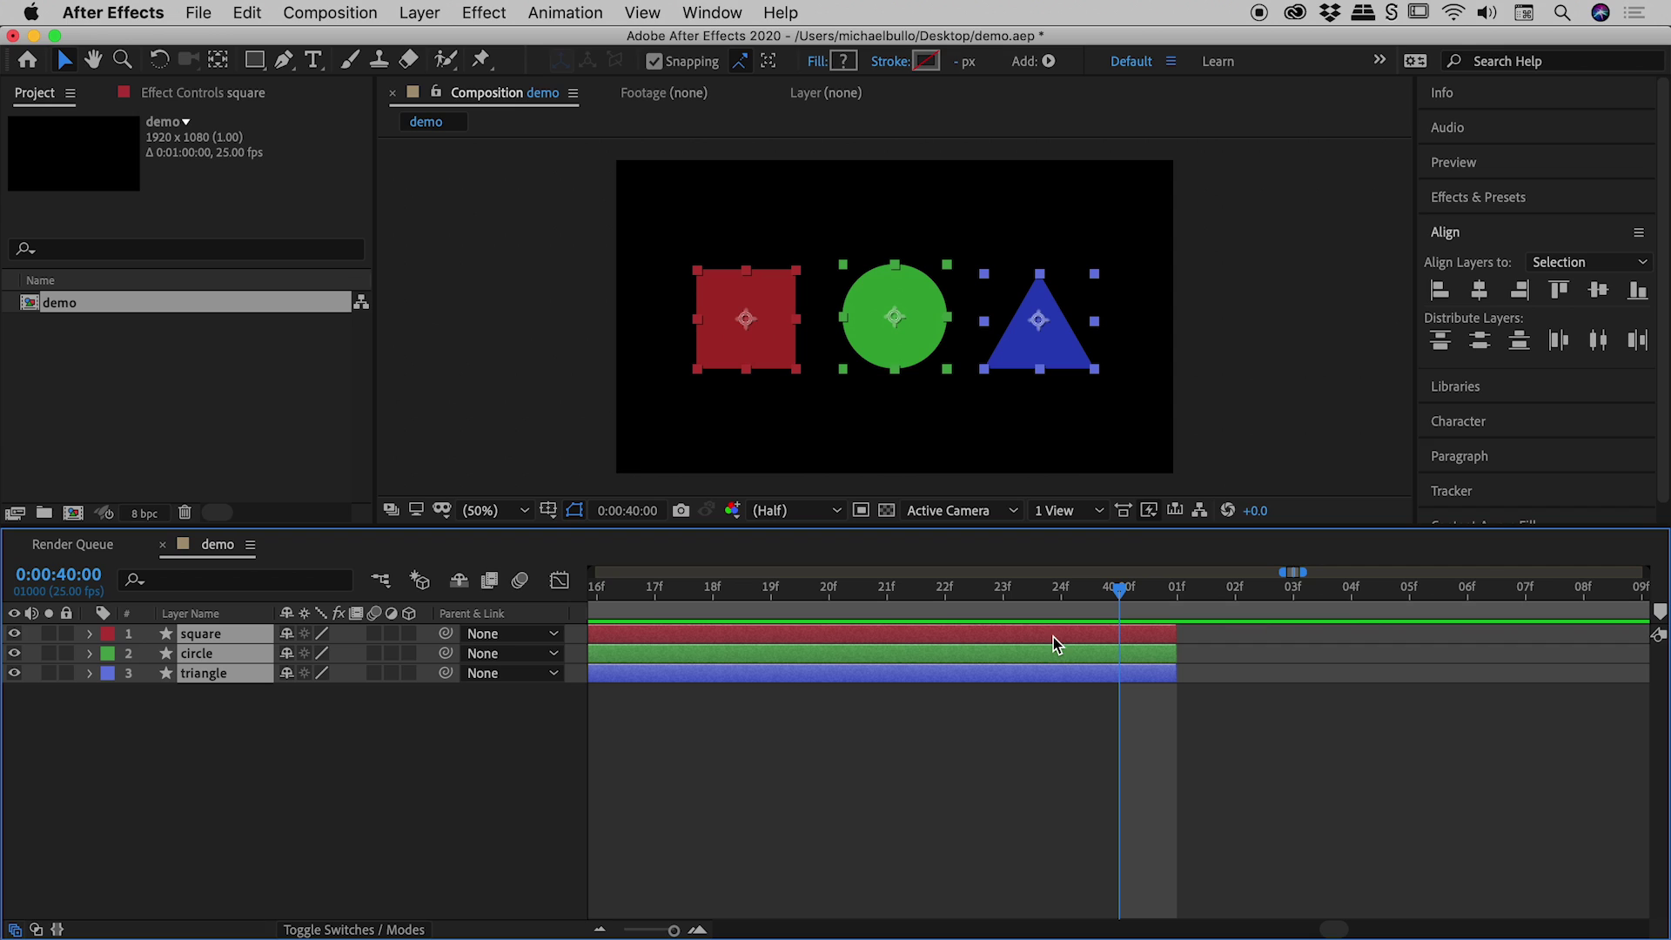
key(alt+bracketright)
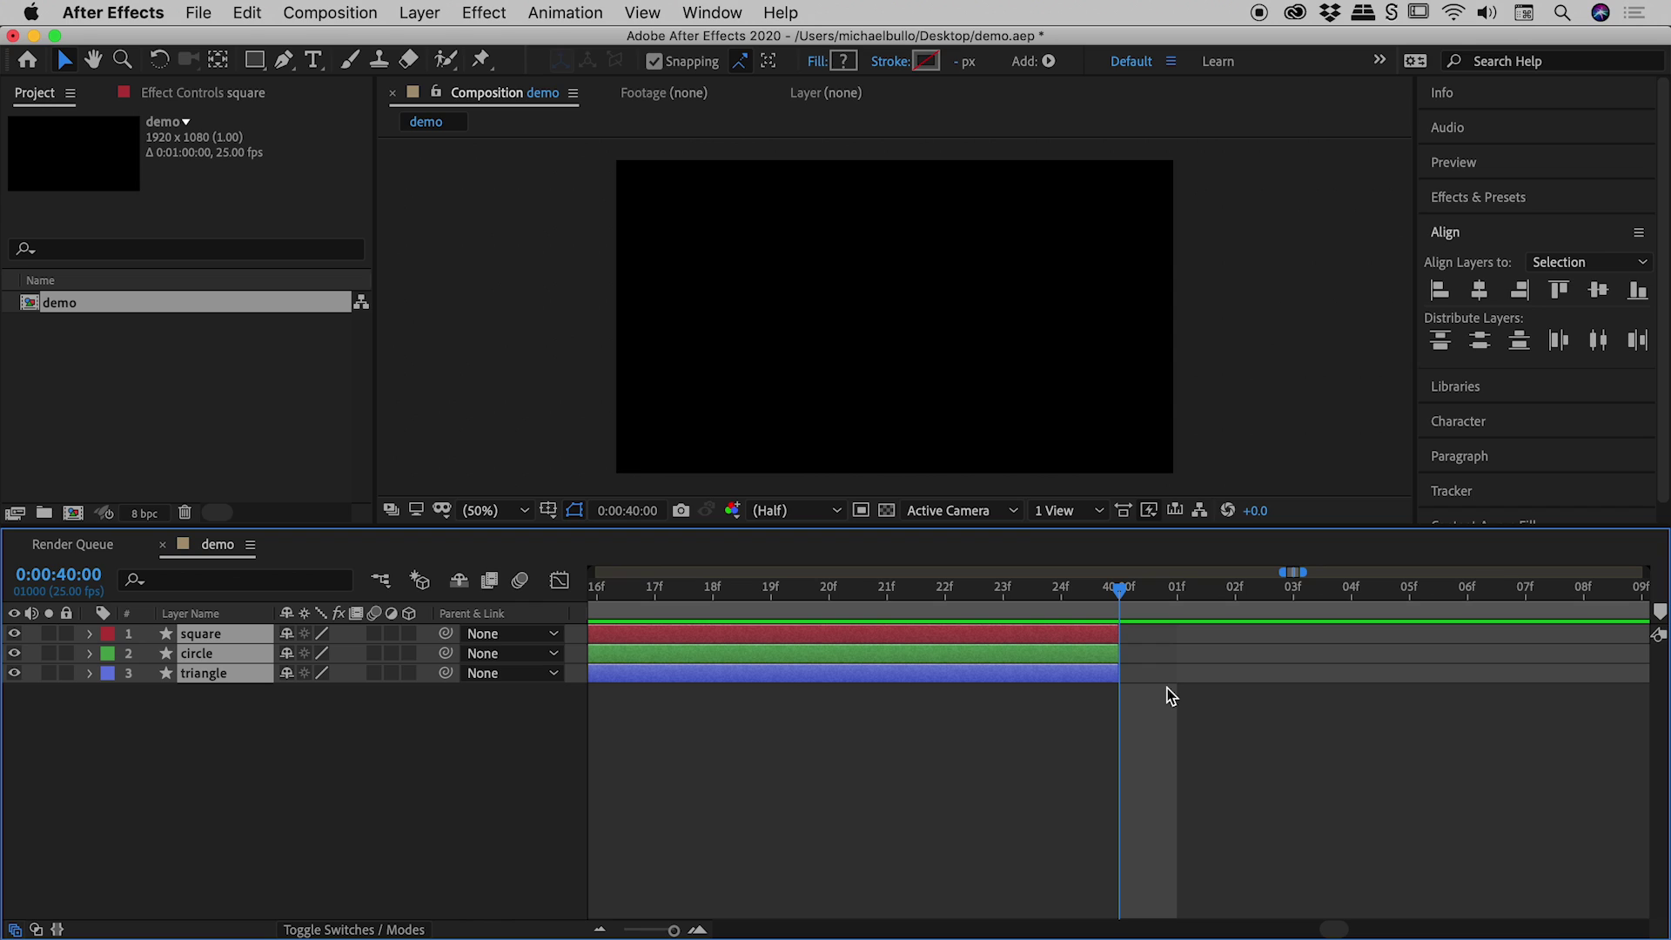
key(alt+bracketright)
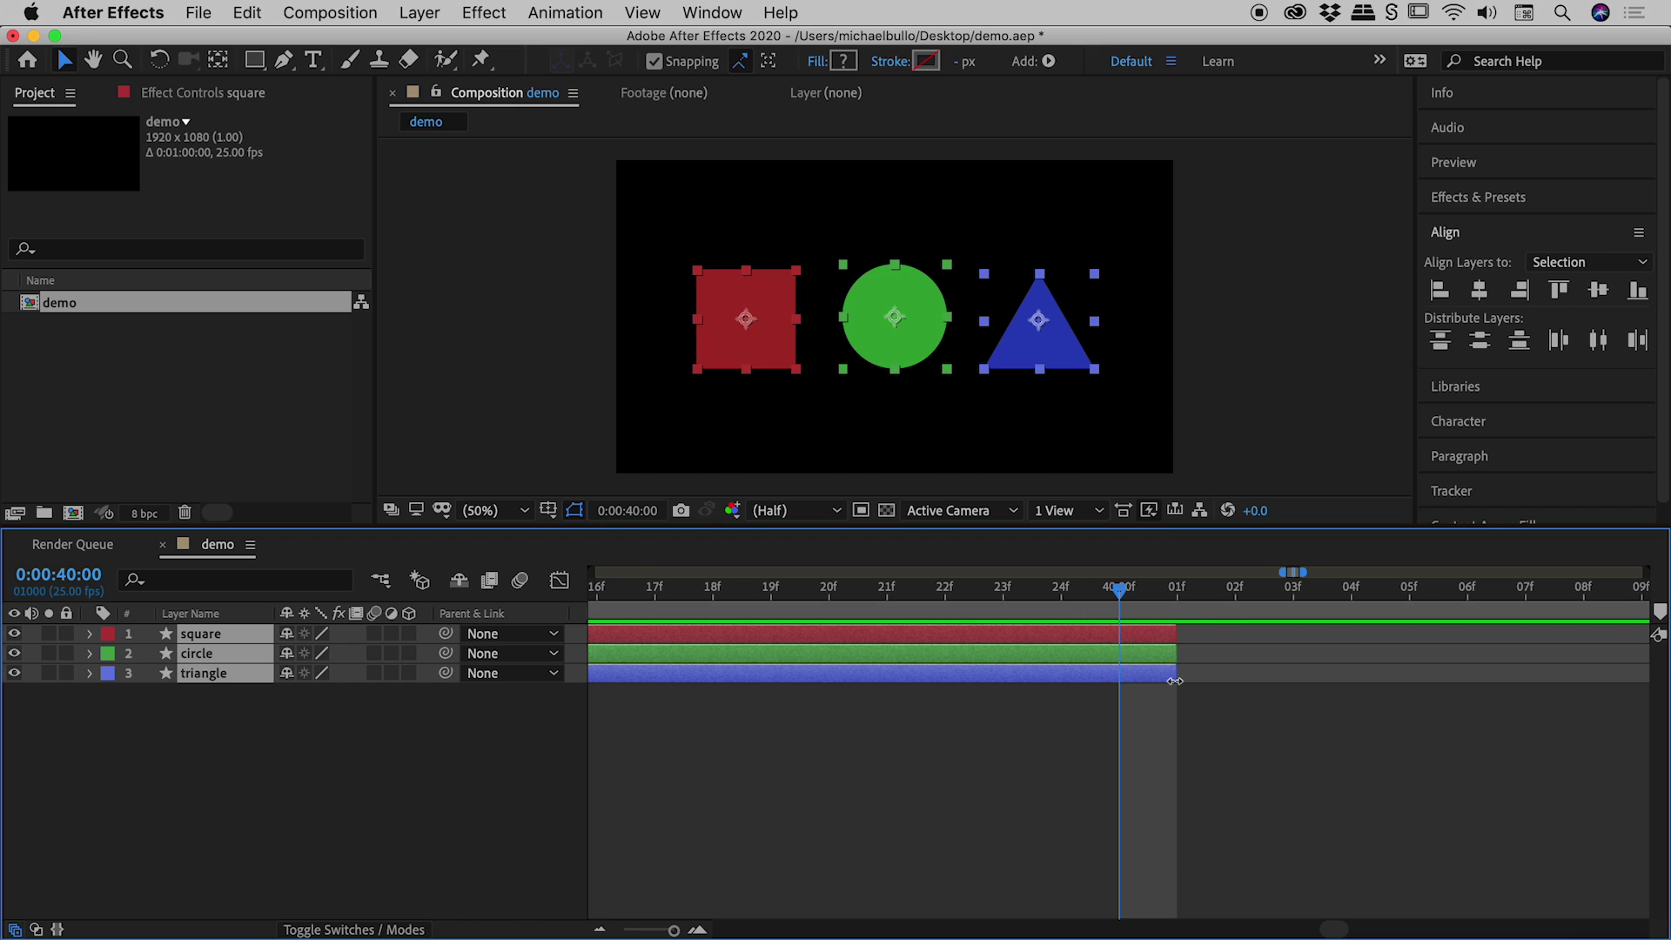
Step: Move only the circle layer to start at 0:00:40:00, then select the square and triangle layers
click(217, 723)
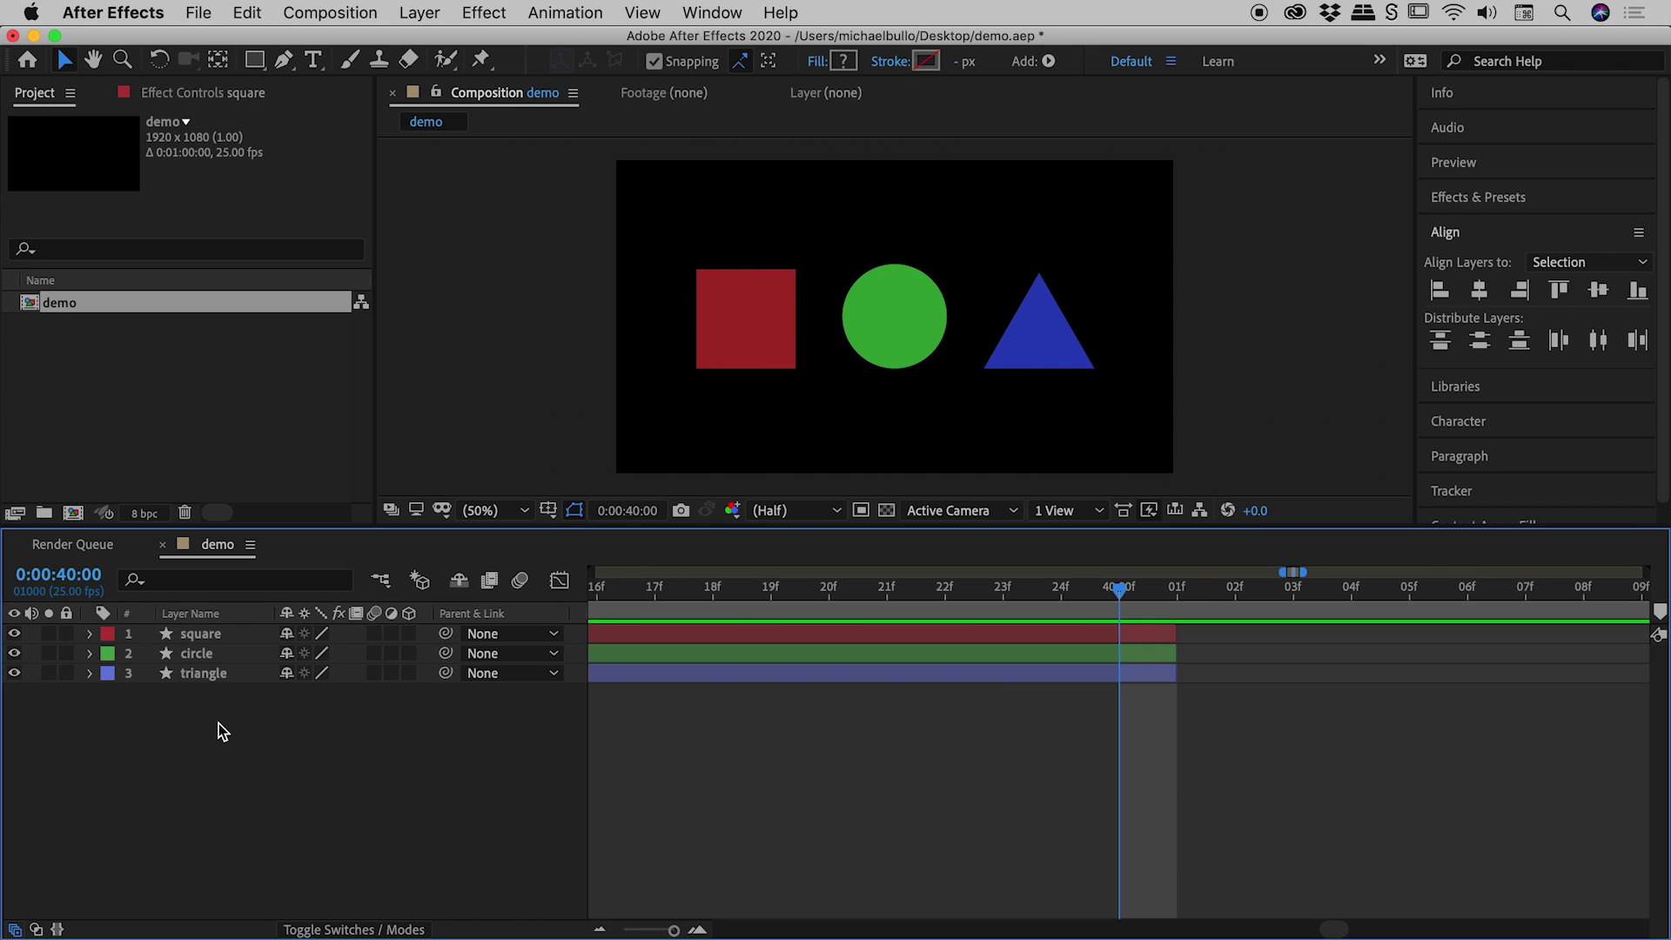
click(209, 676)
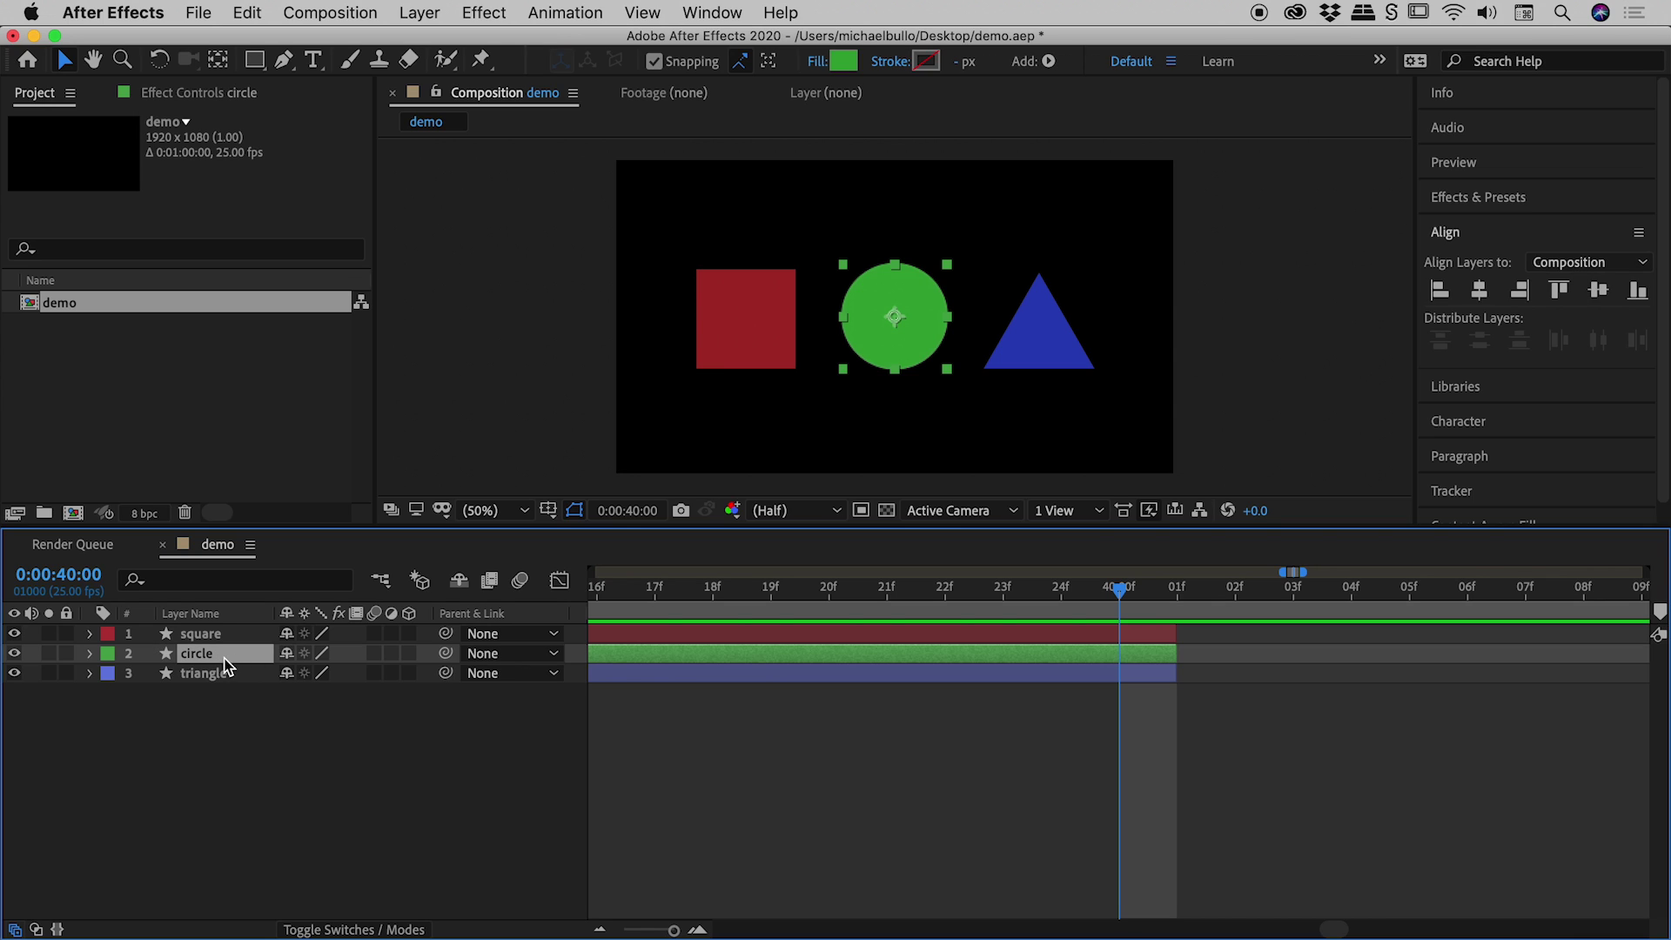
key(bracketleft)
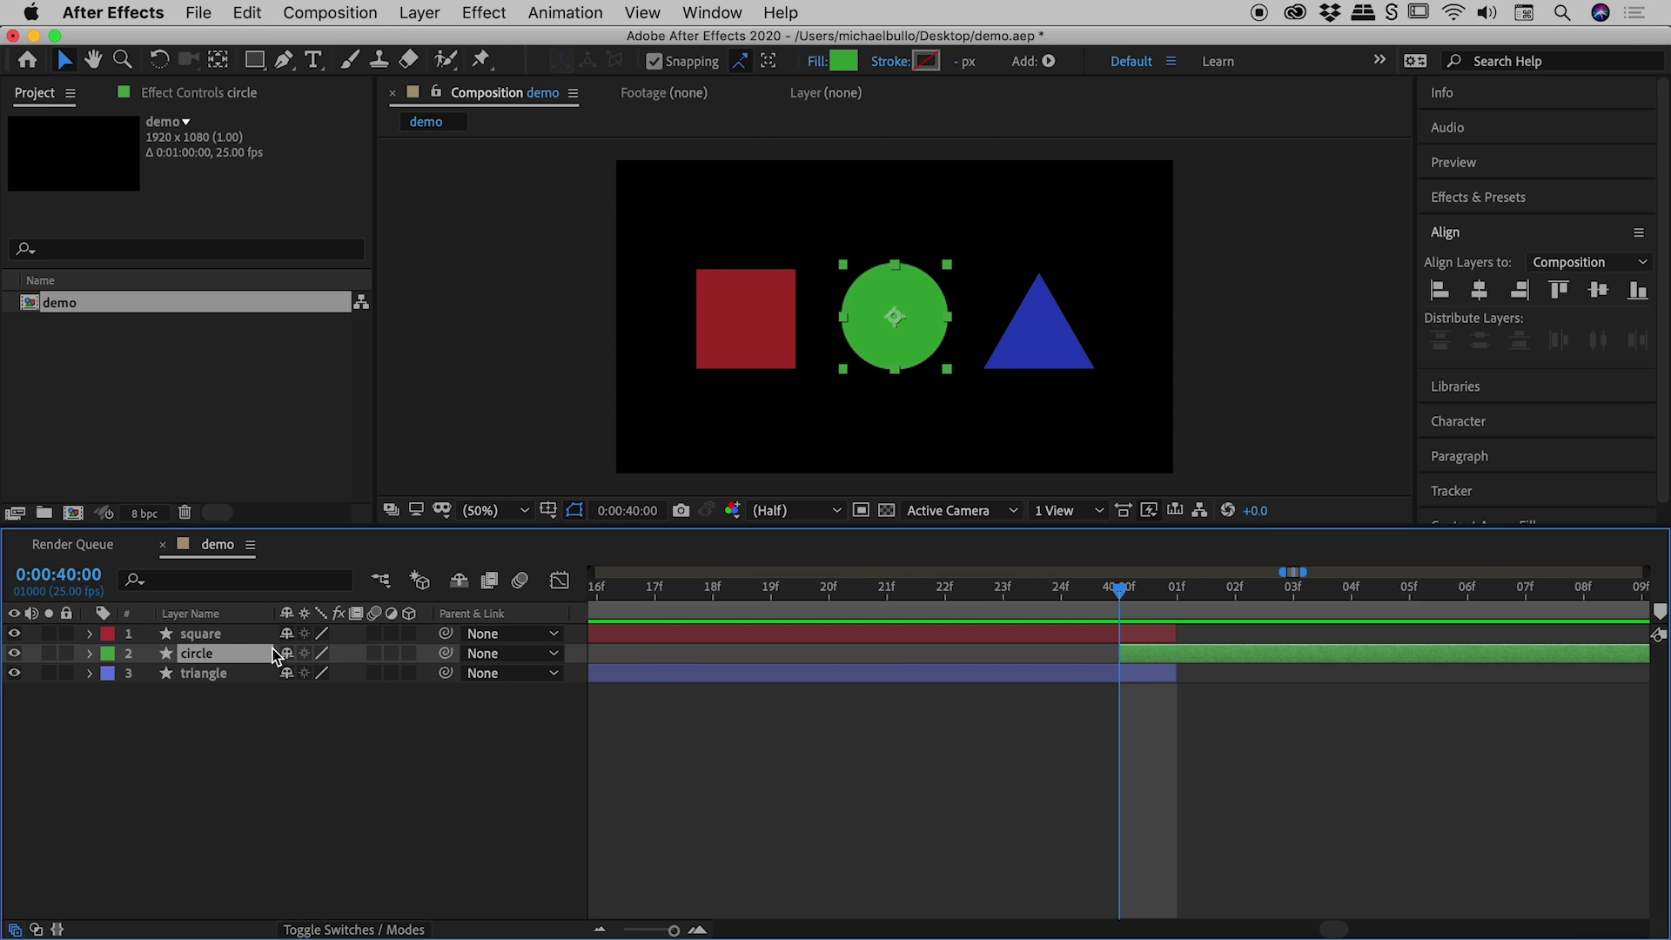
click(224, 635)
click(223, 675)
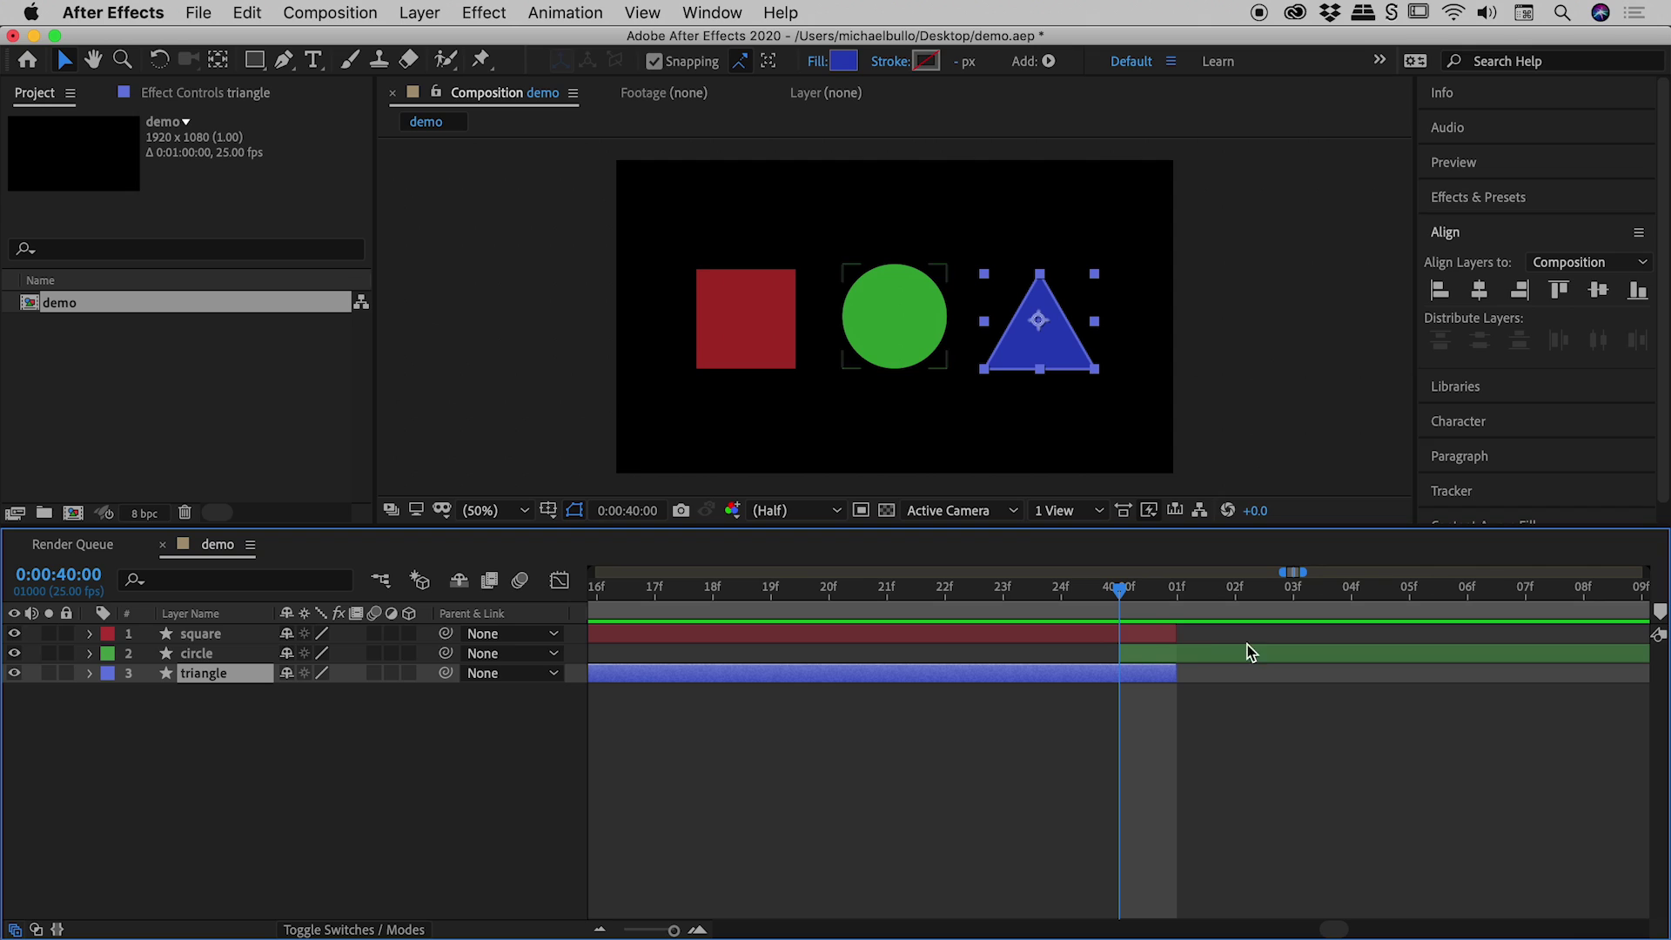